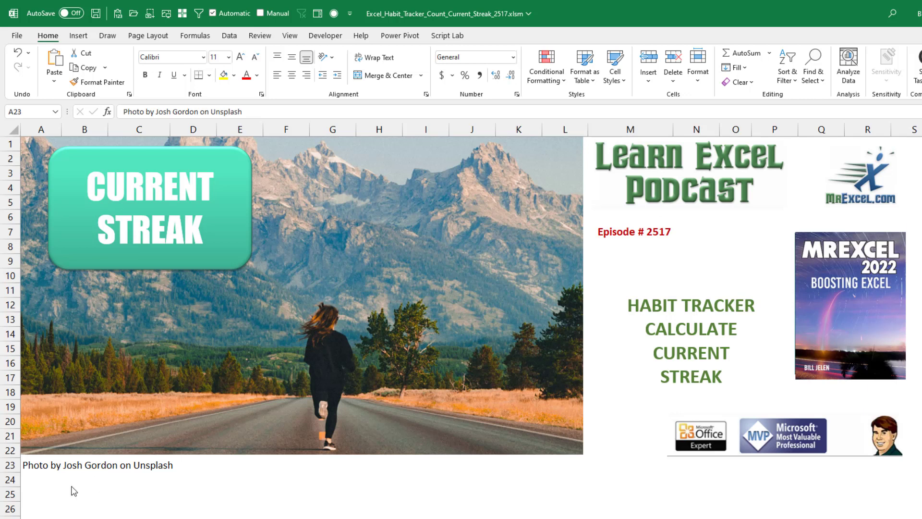
# - Switch to the next worksheet, the Habit Tracker holding three habits' 1/0 entries over 30 days
pyautogui.hotkey('ctrl', 'pagedown')
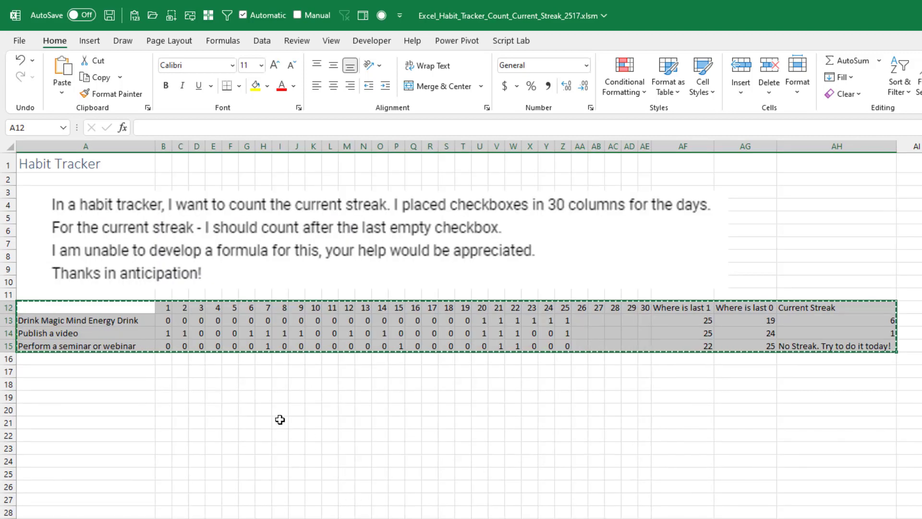
# - Deselect the tracker table before clearing the old result cells
pyautogui.click(163, 308)
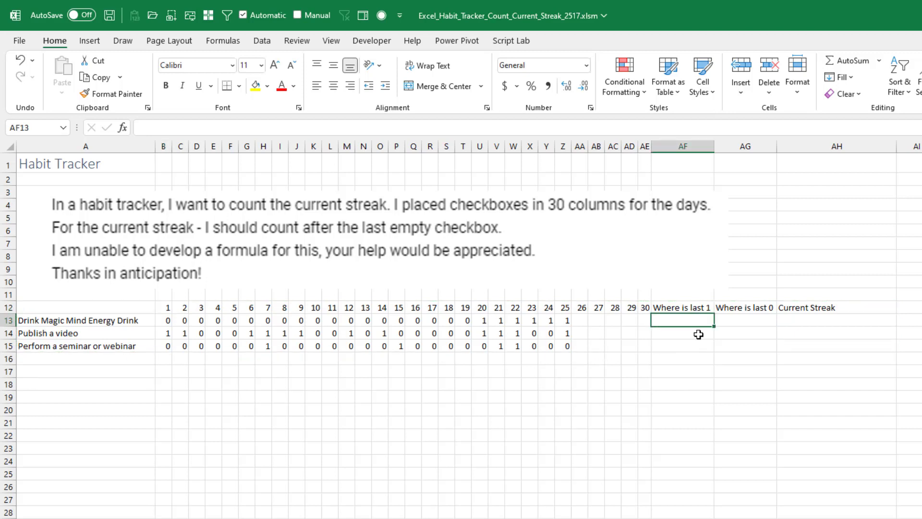
# - Enter =XMATCH(1,$B13:$AE13,0,-1) in AF13, searching last-to-first for the last 1
pyautogui.write('=xmat')
pyautogui.press('Tab')
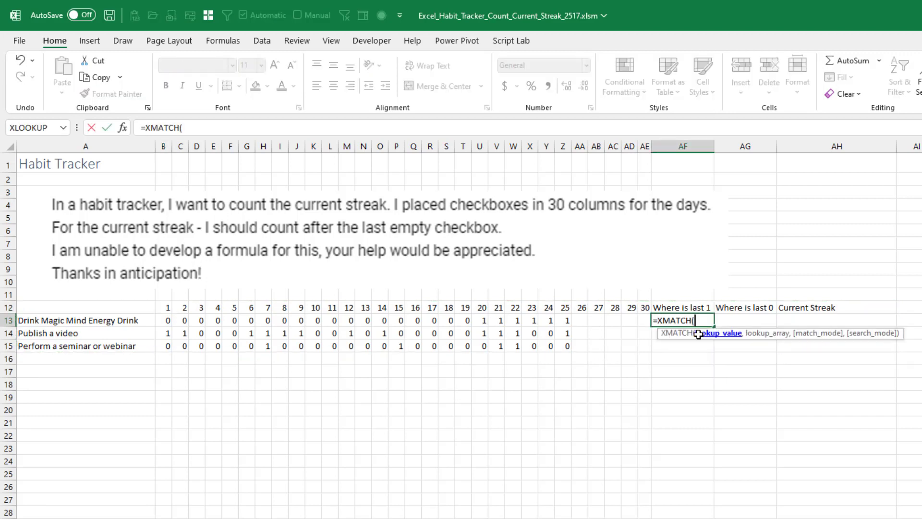
pyautogui.write('1,')
pyautogui.press('Left')
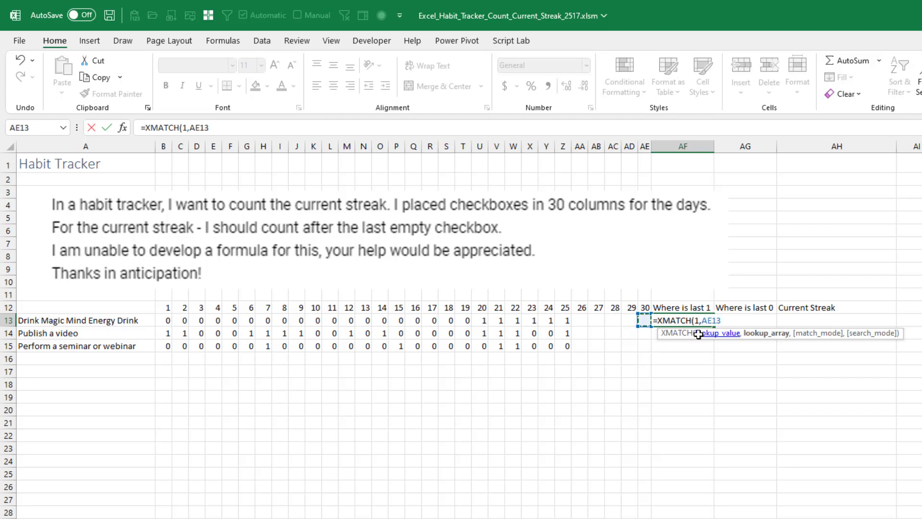
pyautogui.hotkey('shift', 'Left')
pyautogui.hotkey('shift', 'Left')
pyautogui.hotkey('shift', 'Left')
pyautogui.hotkey('shift', 'Left')
pyautogui.hotkey('shift', 'Left')
pyautogui.hotkey('shift', 'Left')
pyautogui.hotkey('shift', 'Left')
pyautogui.hotkey('shift', 'Left')
pyautogui.hotkey('shift', 'Left')
pyautogui.hotkey('shift', 'Left')
pyautogui.hotkey('shift', 'Left')
pyautogui.hotkey('shift', 'Left')
pyautogui.hotkey('shift', 'Left')
pyautogui.hotkey('shift', 'Left')
pyautogui.hotkey('shift', 'Left')
pyautogui.hotkey('shift', 'Left')
pyautogui.hotkey('shift', 'Left')
pyautogui.hotkey('shift', 'Left')
pyautogui.hotkey('shift', 'Left')
pyautogui.hotkey('shift', 'Left')
pyautogui.hotkey('shift', 'Left')
pyautogui.hotkey('shift', 'Left')
pyautogui.hotkey('shift', 'Left')
pyautogui.hotkey('shift', 'Left')
pyautogui.hotkey('shift', 'Left')
pyautogui.hotkey('shift', 'Left')
pyautogui.hotkey('shift', 'Left')
pyautogui.hotkey('shift', 'Left')
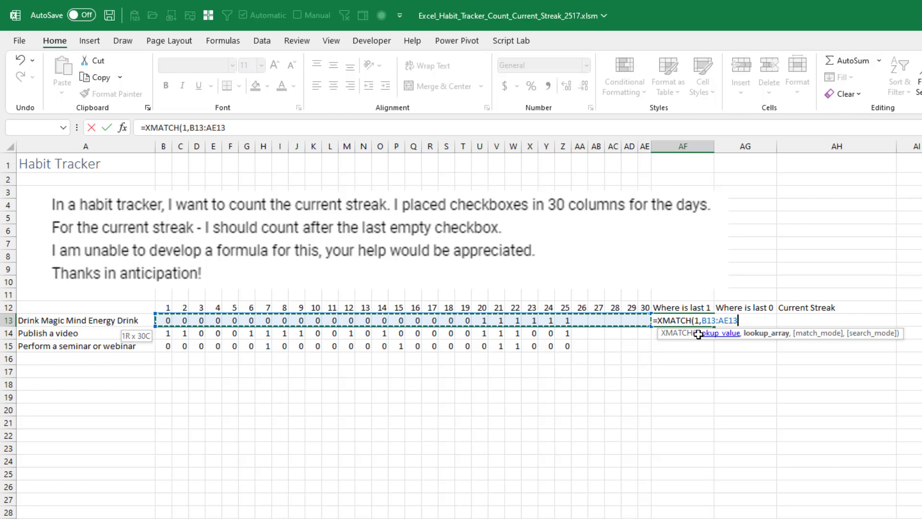
pyautogui.press('F4')
pyautogui.press('F4')
pyautogui.press('F4')
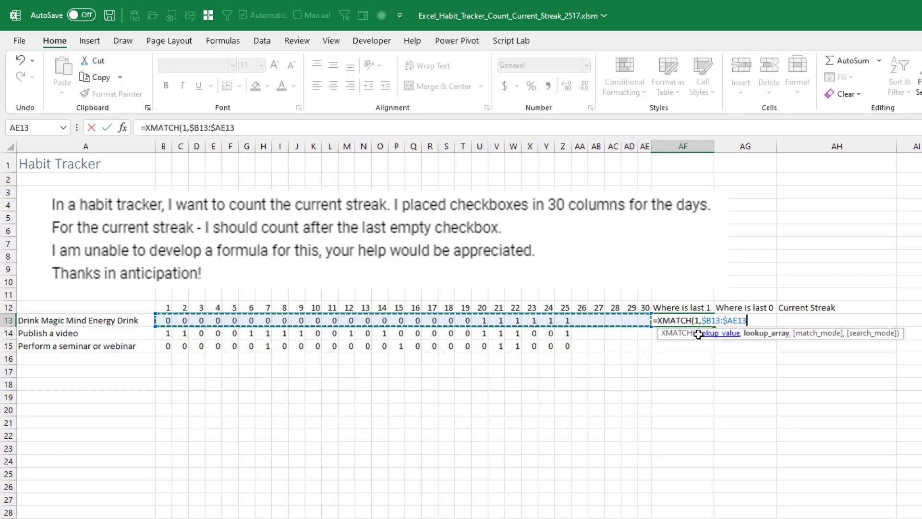
pyautogui.write(',')
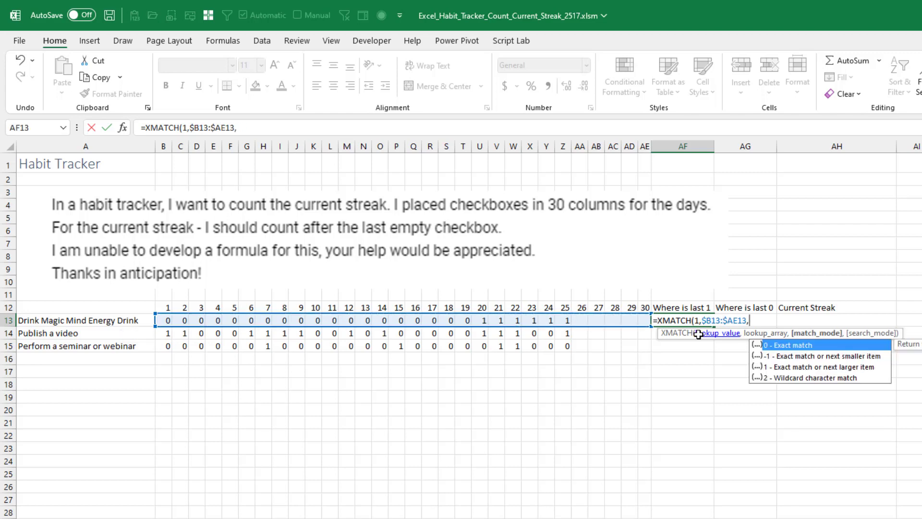
pyautogui.write(',0,')
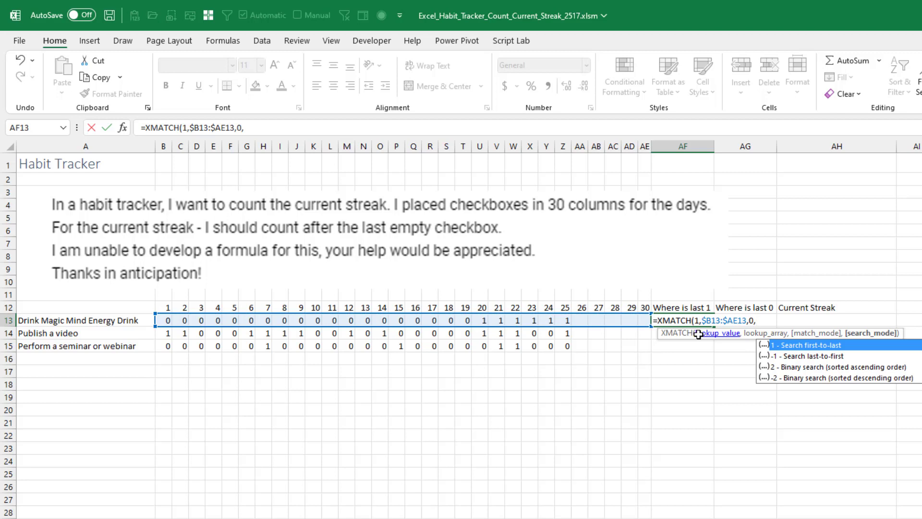
pyautogui.press('Down')
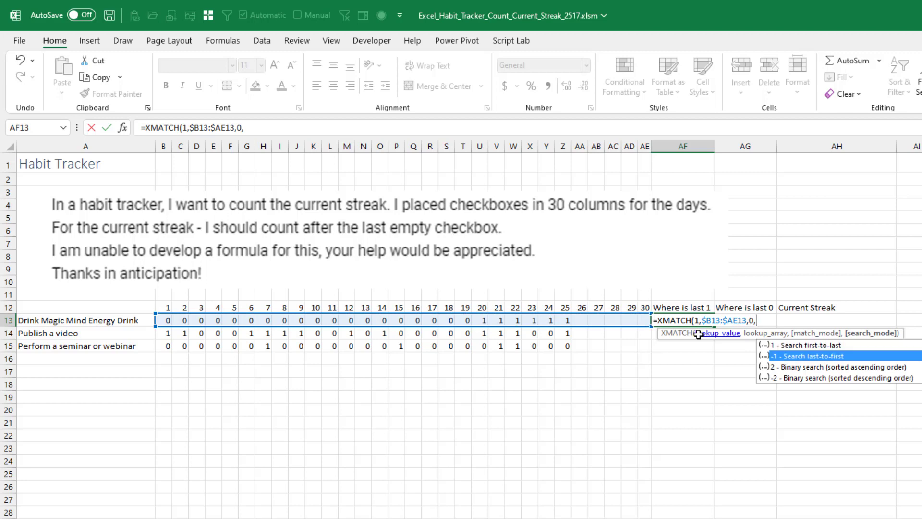
pyautogui.press('Tab')
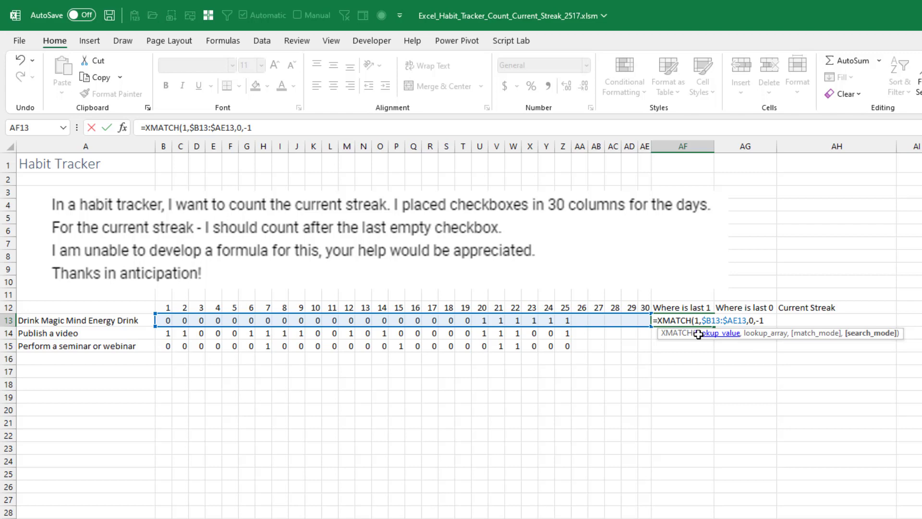
pyautogui.press('Return')
# - Check AF13's result of 25 against the last day values of row 13
pyautogui.press('Up')
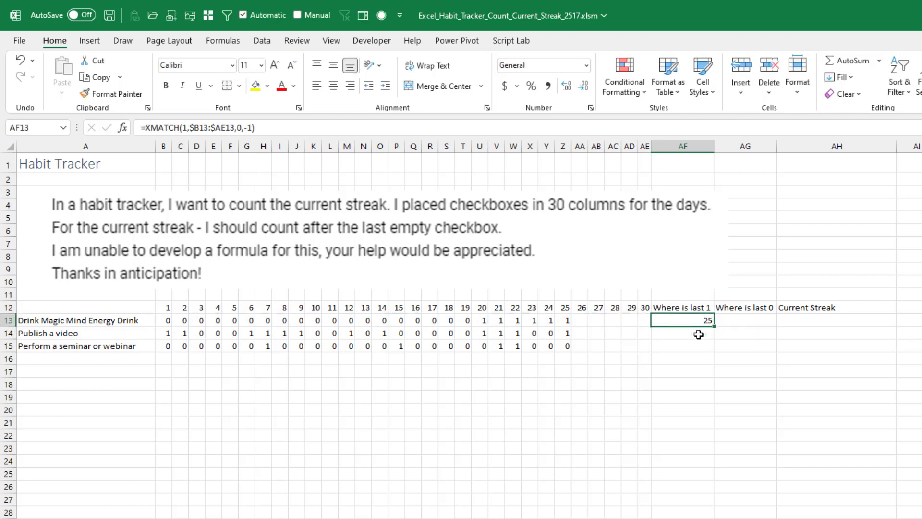
pyautogui.press('Left')
pyautogui.press('Left')
pyautogui.press('Left')
pyautogui.press('Left')
pyautogui.press('Left')
pyautogui.press('Left')
pyautogui.press('Right')
pyautogui.press('Right')
pyautogui.press('Right')
pyautogui.press('Right')
pyautogui.press('Right')
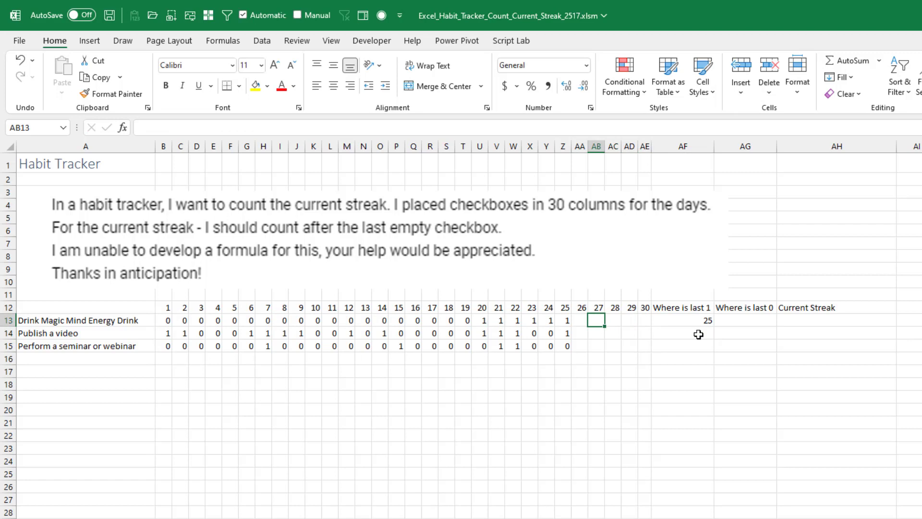
pyautogui.press('Right')
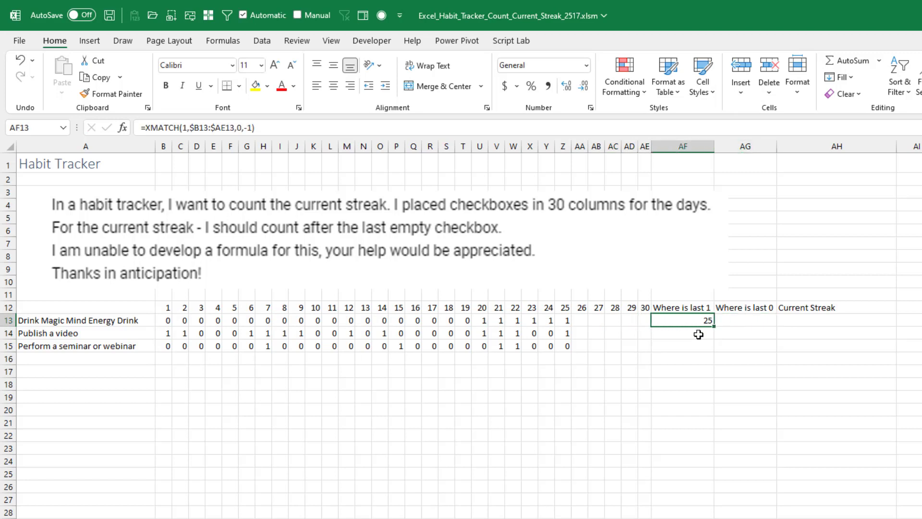
# - Copy AF13's XMATCH into AG13 with lookup value 0, returning 19 for the last 0
pyautogui.press('F2')
pyautogui.hotkey('shift', 'Home')
pyautogui.hotkey('ctrl', 'c')
pyautogui.press('Escape')
pyautogui.press('Right')
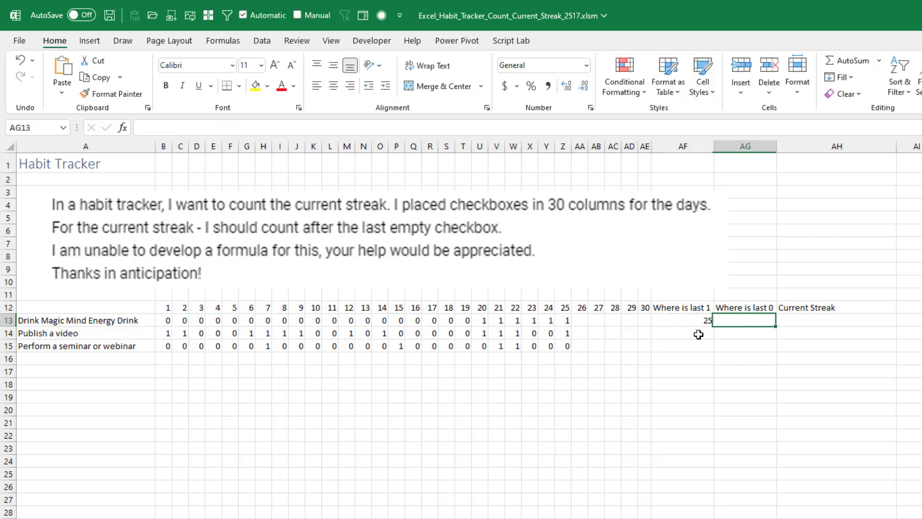
pyautogui.press('F2')
pyautogui.hotkey('ctrl', 'v')
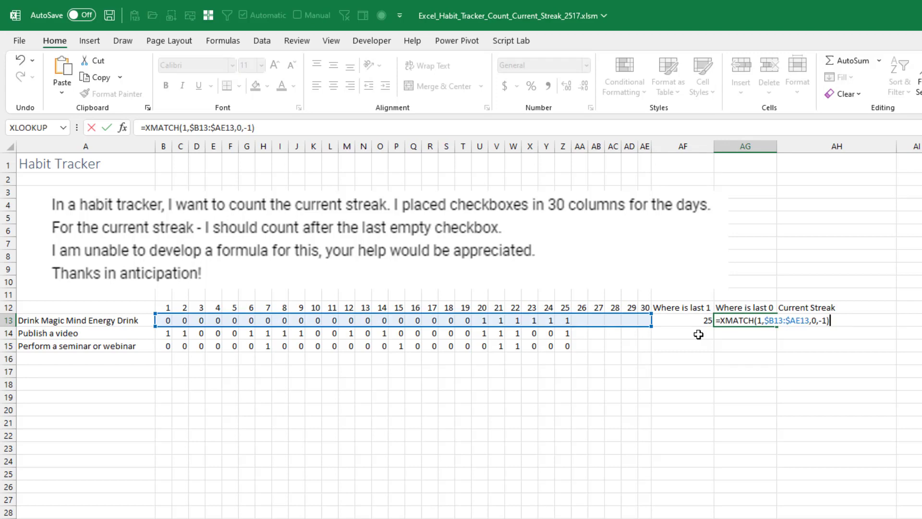
pyautogui.click(758, 321)
pyautogui.press('Delete')
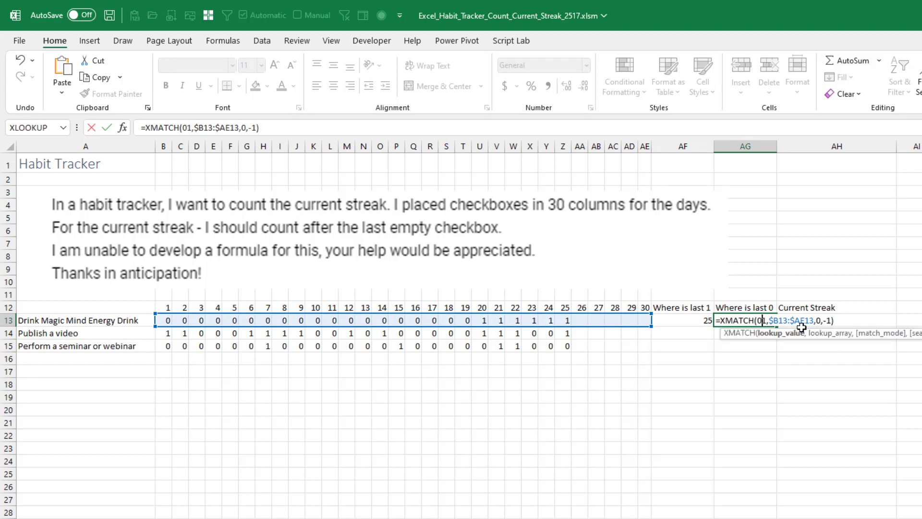
pyautogui.write('0')
pyautogui.hotkey('shift', 'Tab')
# - Copy the AF13:AG13 position formulas down to rows 14 and 15 (25/24, 22/25)
pyautogui.hotkey('shift', 'Right')
pyautogui.hotkey('ctrl', 'c')
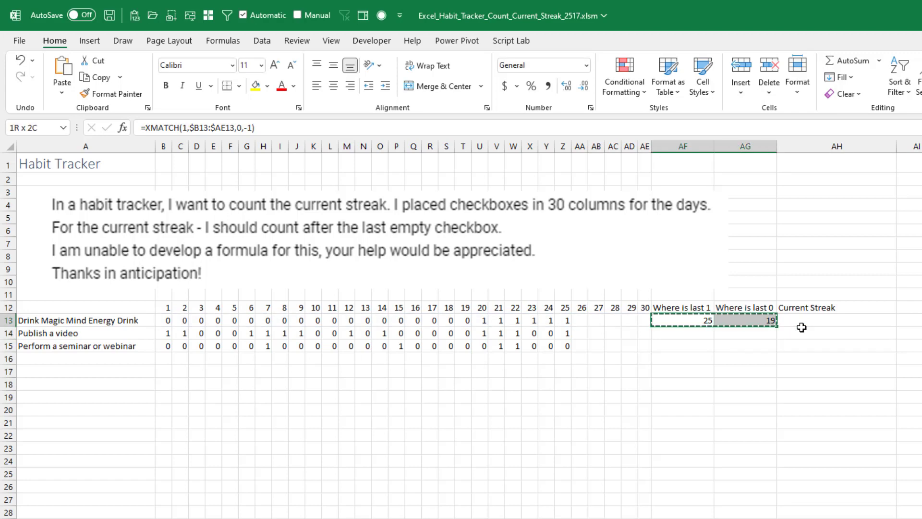
pyautogui.press('Down')
pyautogui.hotkey('shift', 'Down')
pyautogui.hotkey('ctrl', 'v')
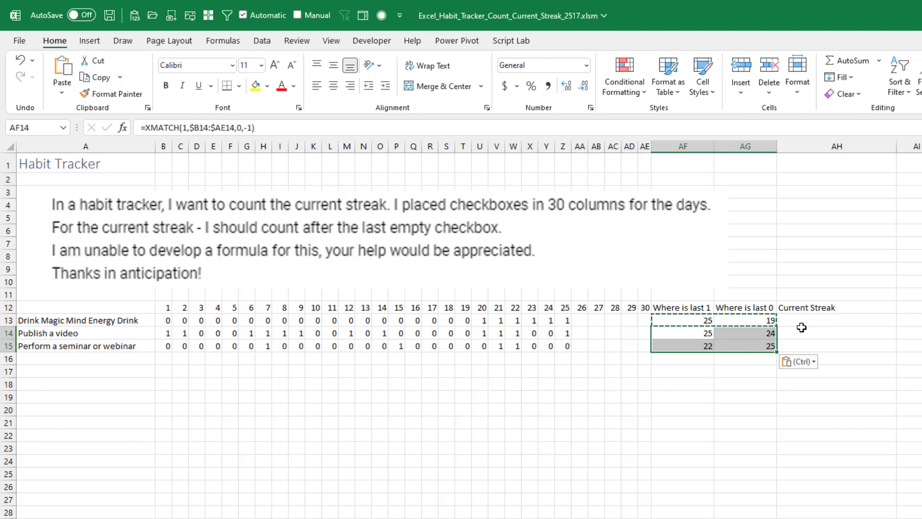
pyautogui.press('Down')
pyautogui.press('Left')
pyautogui.press('Left')
pyautogui.press('Left')
pyautogui.press('Left')
pyautogui.press('Left')
pyautogui.press('Left')
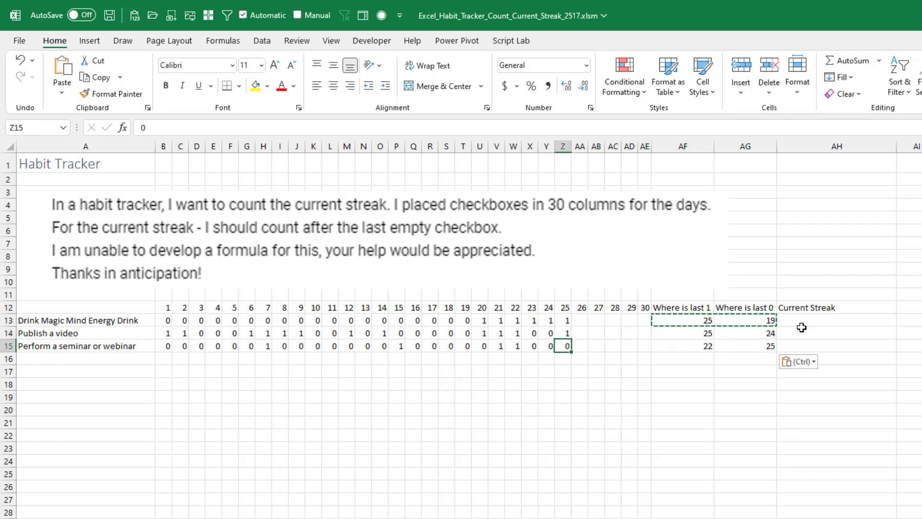
pyautogui.press('Right')
pyautogui.press('Right')
pyautogui.press('Right')
pyautogui.press('Right')
pyautogui.press('Right')
pyautogui.press('Right')
pyautogui.press('Right')
pyautogui.press('Right')
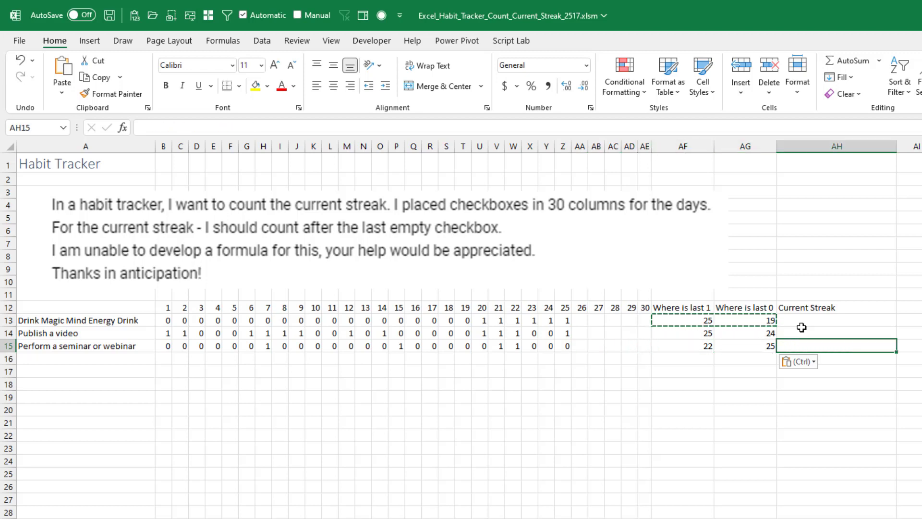
# - Start AH15's formula =IF(AG15>AF15,"No streak! Try today", with the no-streak message
pyautogui.write('=IF(')
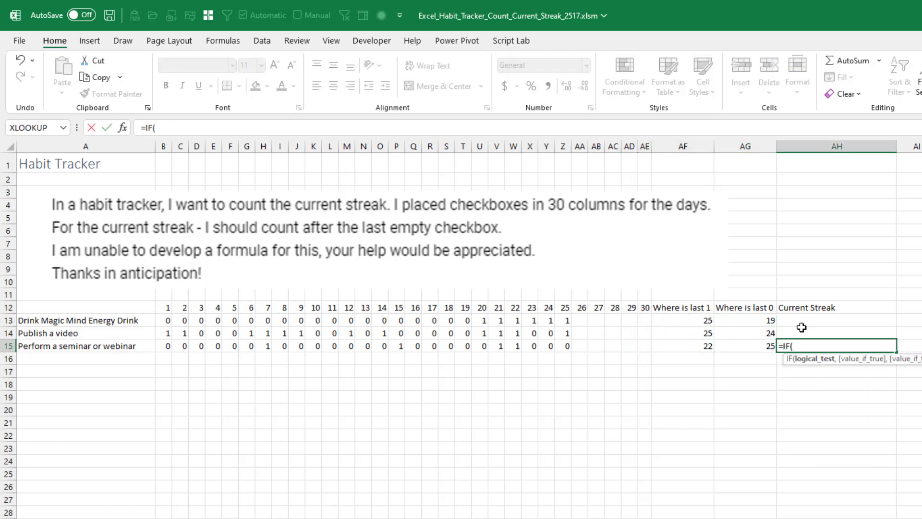
pyautogui.press('Left')
pyautogui.write('>')
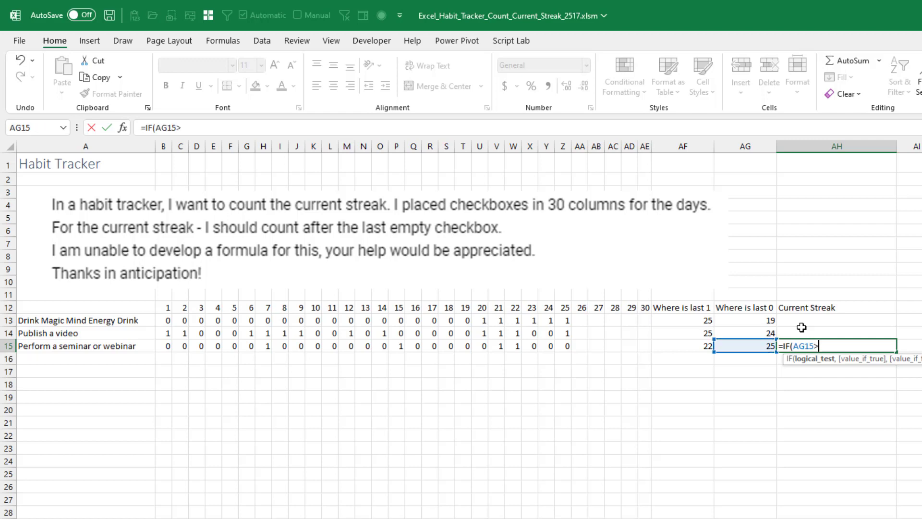
pyautogui.press('Left')
pyautogui.press('Left')
pyautogui.write(',')
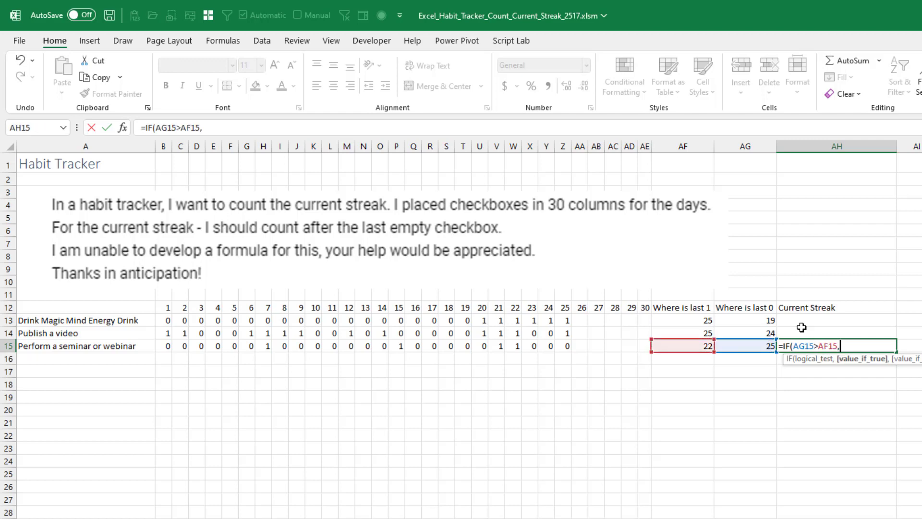
pyautogui.write('"No streak.15:15')
pyautogui.hotkey('shift', 'space')
pyautogui.write('T')
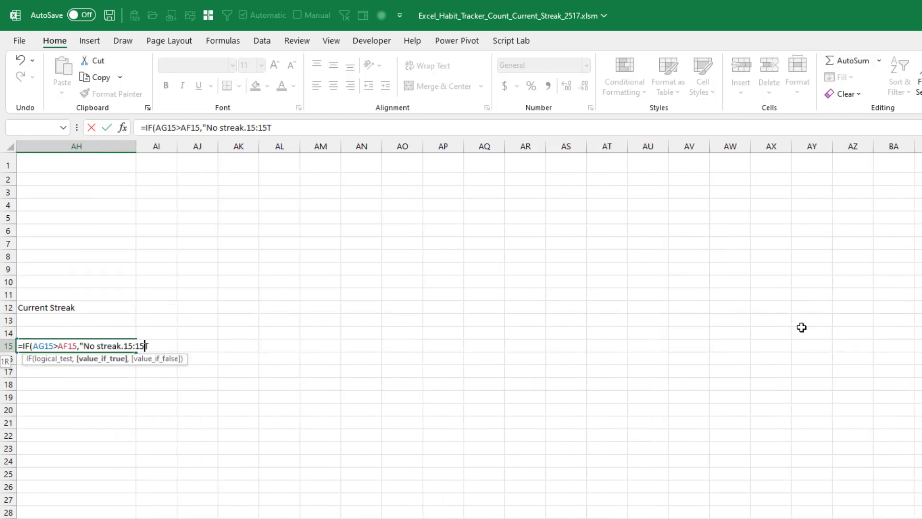
pyautogui.press('BackSpace')
pyautogui.press('BackSpace')
pyautogui.press('BackSpace')
pyautogui.press('BackSpace')
pyautogui.press('BackSpace')
pyautogui.press('BackSpace')
pyautogui.press('BackSpace')
pyautogui.write('! Try today"')
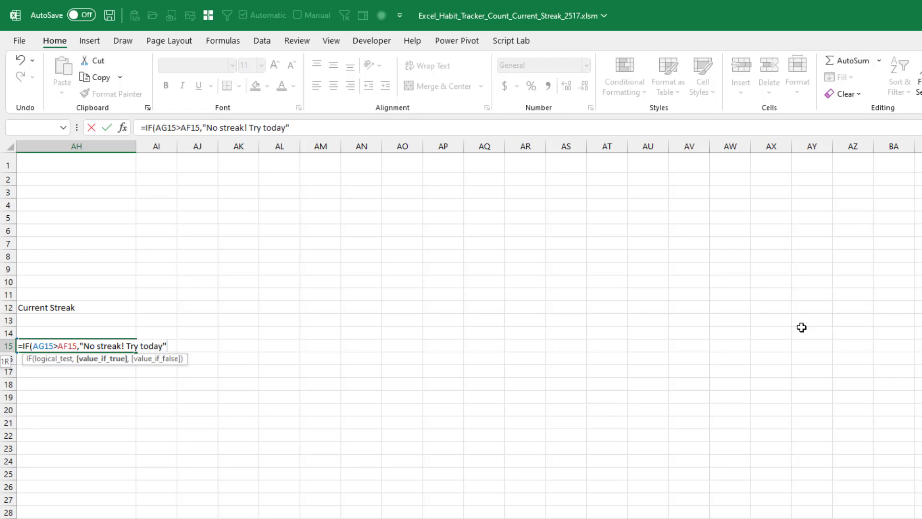
pyautogui.write(',')
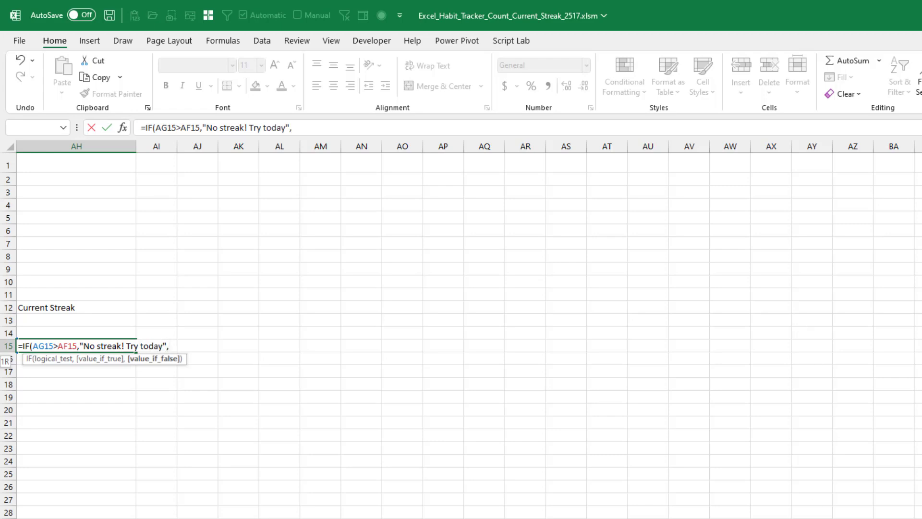
# - Complete the IF formula with AF15-AG15 as the streak length and commit it
pyautogui.hscroll(-5, 460, 327)
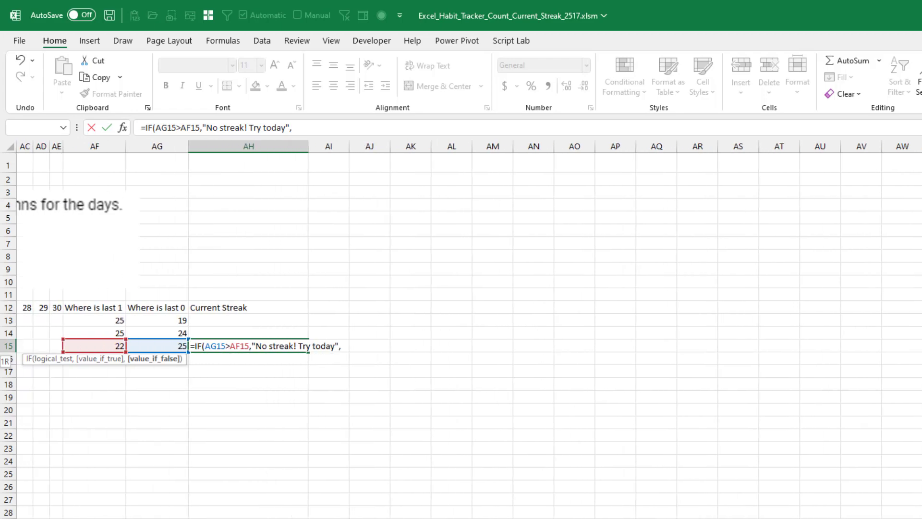
pyautogui.hscroll(-3, 460, 326)
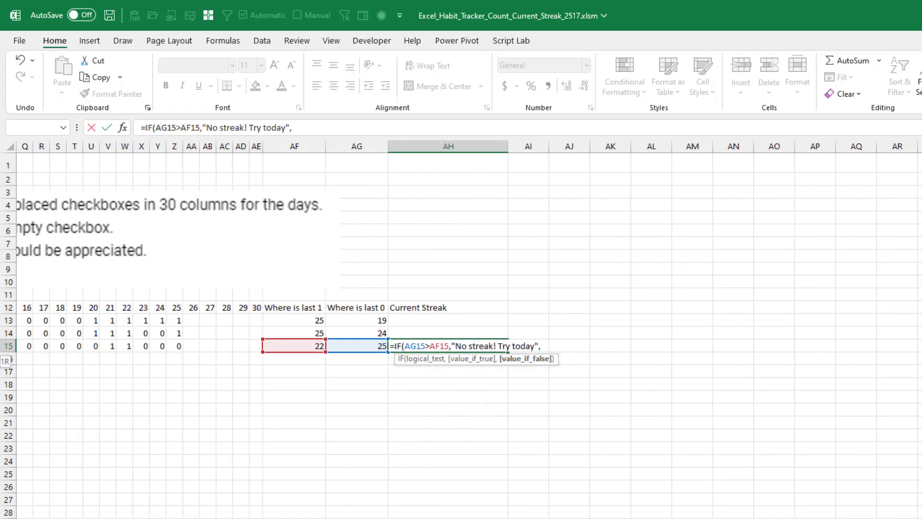
pyautogui.press('Left')
pyautogui.press('Left')
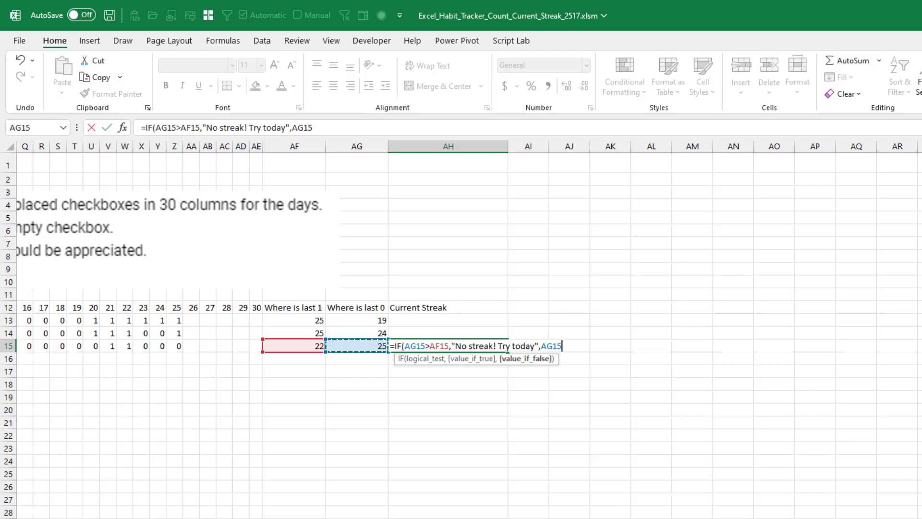
pyautogui.write('-')
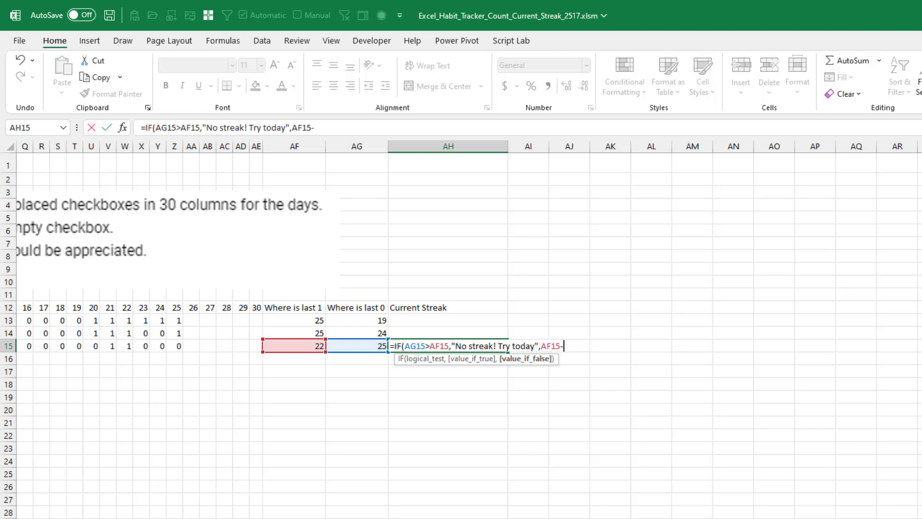
pyautogui.press('Left')
pyautogui.write(')')
pyautogui.press('Return')
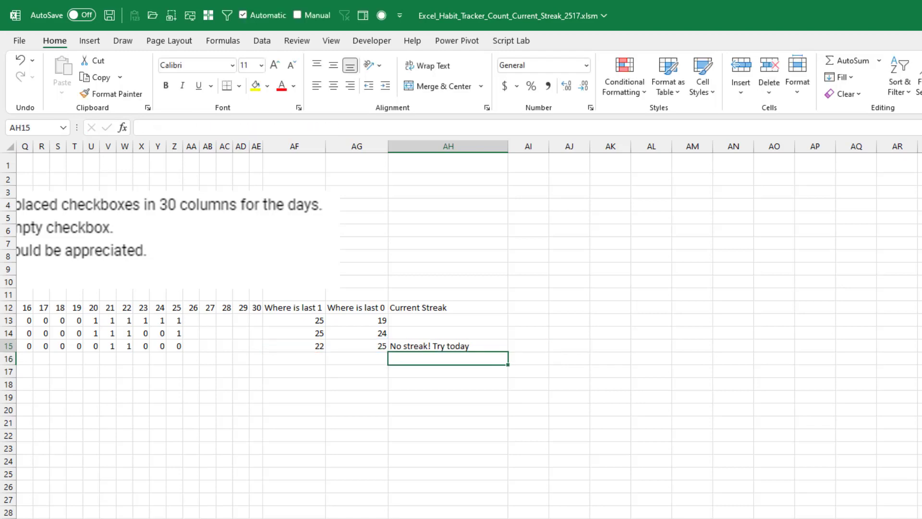
# - Copy the current-streak formula from AH15 up to AH13:AH14
pyautogui.press('Up')
pyautogui.hotkey('ctrl', 'c')
pyautogui.hotkey('shift', 'Up')
pyautogui.hotkey('shift', 'Up')
pyautogui.hotkey('ctrl', 'v')
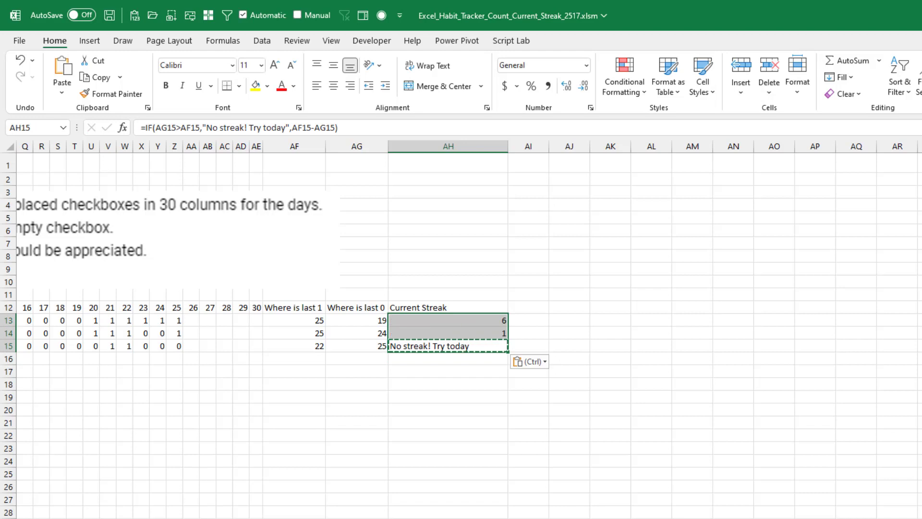
# - AutoFit column AH so the Current Streak results fit
pyautogui.press('Left')
pyautogui.press('Up')
pyautogui.press('Right')
pyautogui.press('Up')
pyautogui.press('Up')
pyautogui.hotkey('shift', 'Down')
pyautogui.hotkey('shift', 'Down')
pyautogui.hotkey('shift', 'Down')
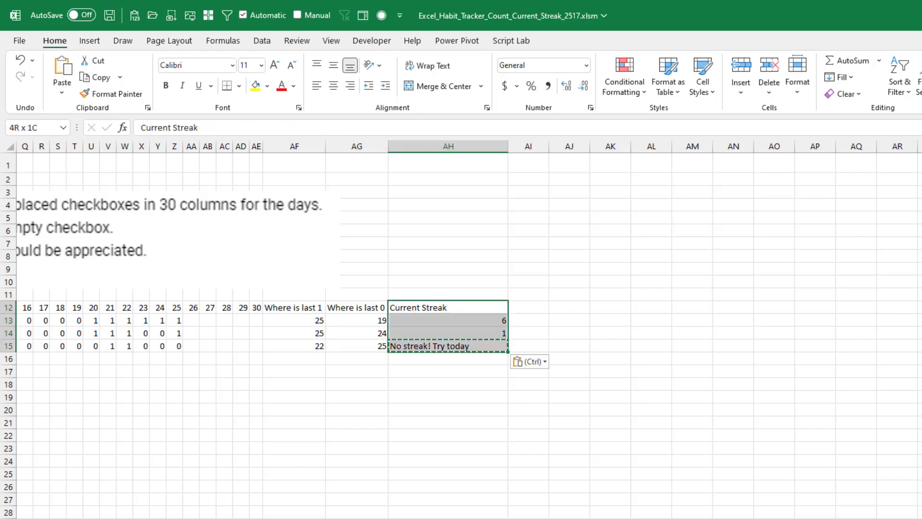
pyautogui.hotkey('alt', 'h')
pyautogui.press('o')
pyautogui.press('i')
pyautogui.press('Left')
pyautogui.press('Left')
pyautogui.press('Left')
pyautogui.press('Left')
pyautogui.press('Left')
pyautogui.press('Left')
pyautogui.press('Left')
pyautogui.press('Left')
pyautogui.press('Left')
pyautogui.press('Left')
pyautogui.press('Left')
pyautogui.press('Left')
pyautogui.press('Left')
pyautogui.press('Left')
pyautogui.press('Left')
pyautogui.press('Left')
pyautogui.press('Left')
pyautogui.press('Left')
pyautogui.press('Left')
pyautogui.press('Left')
pyautogui.press('Left')
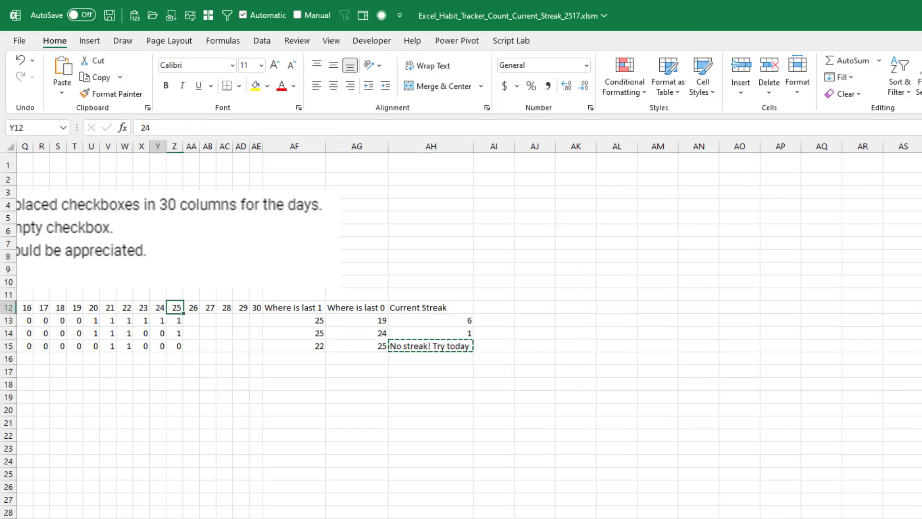
pyautogui.press('Down')
pyautogui.press('Right')
pyautogui.press('Right')
pyautogui.press('Right')
pyautogui.press('Right')
pyautogui.press('Right')
pyautogui.press('Right')
pyautogui.press('Right')
pyautogui.press('Right')
pyautogui.press('Right')
pyautogui.press('Right')
pyautogui.press('Right')
pyautogui.press('Right')
pyautogui.press('Right')
pyautogui.press('Right')
pyautogui.press('Right')
pyautogui.press('Right')
pyautogui.press('Right')
pyautogui.press('Right')
pyautogui.press('Right')
pyautogui.press('Right')
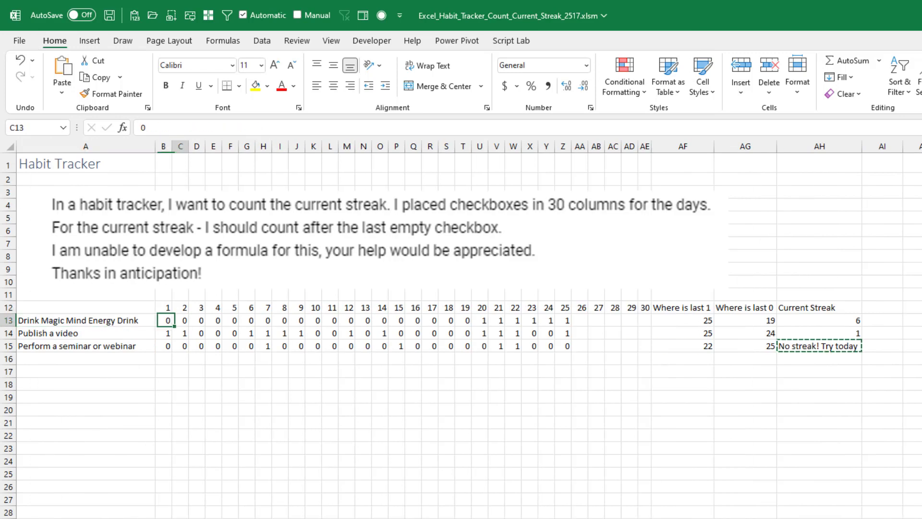
pyautogui.press('Right')
pyautogui.press('Right')
pyautogui.press('Right')
pyautogui.press('Right')
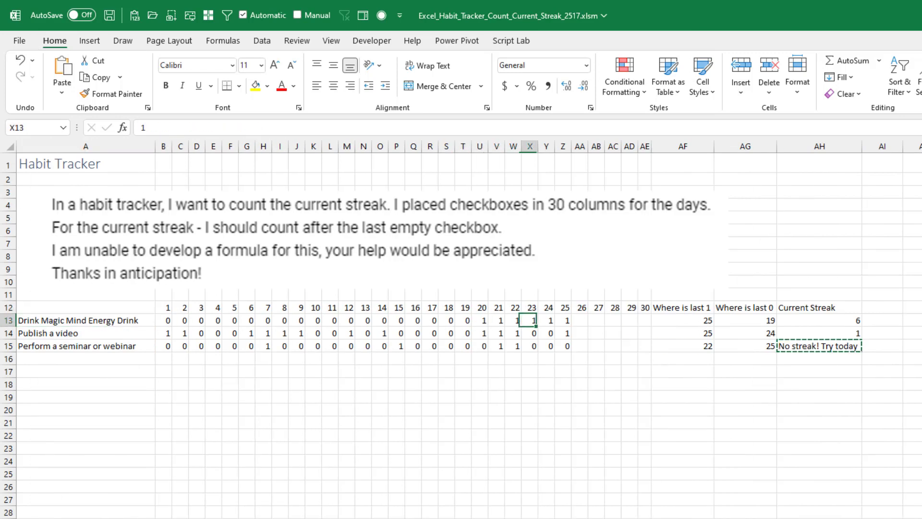
pyautogui.press('F2')
pyautogui.write('1')
pyautogui.press('Tab')
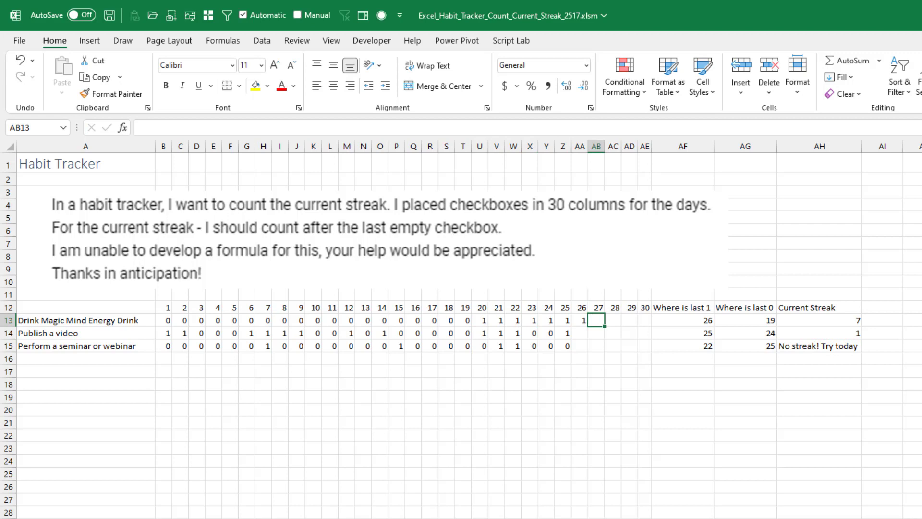
pyautogui.write('0')
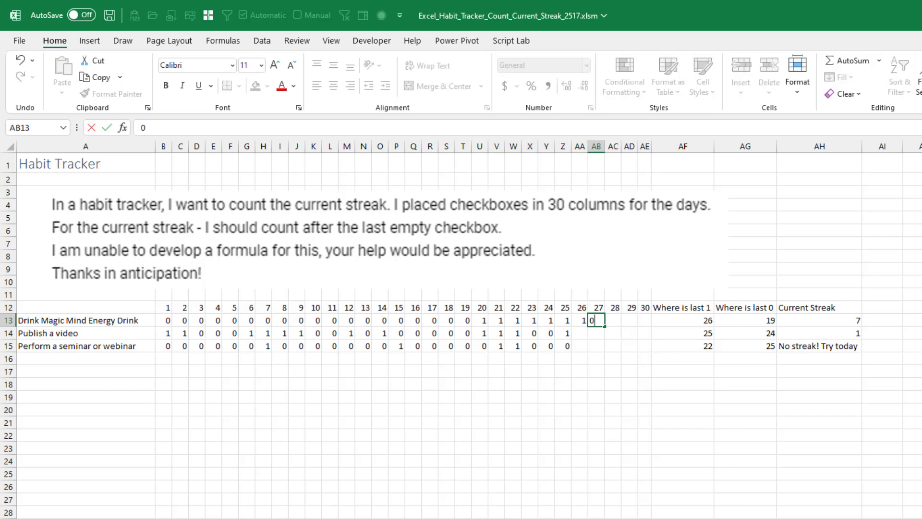
pyautogui.press('Tab')
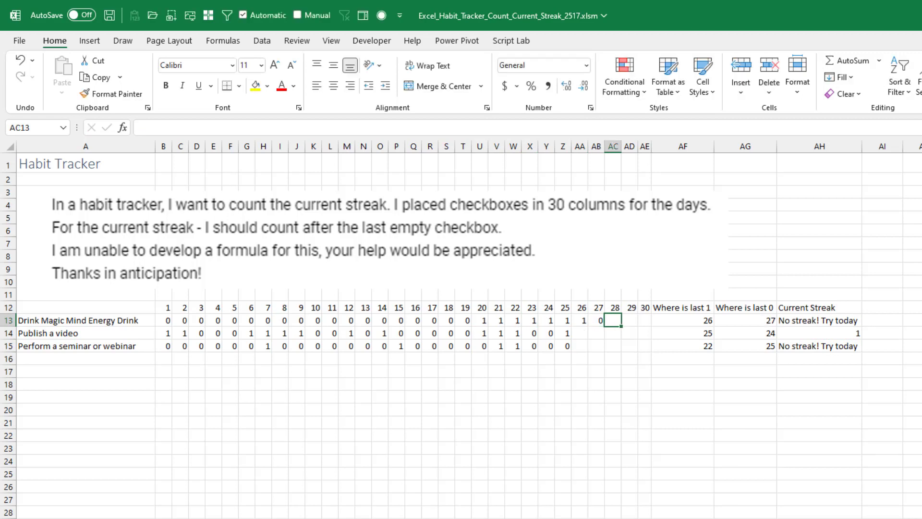
pyautogui.hotkey('ctrl', 'z')
pyautogui.hotkey('ctrl', 'z')
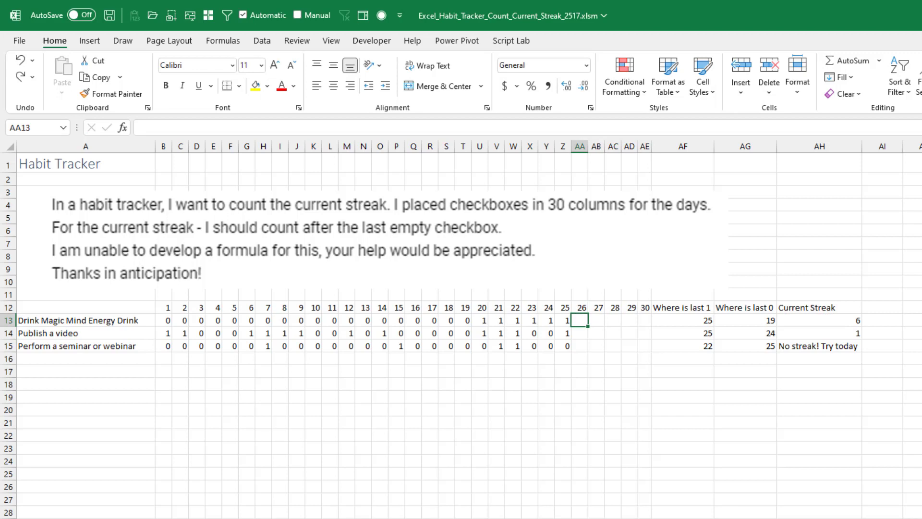
pyautogui.press('Down')
pyautogui.press('Left')
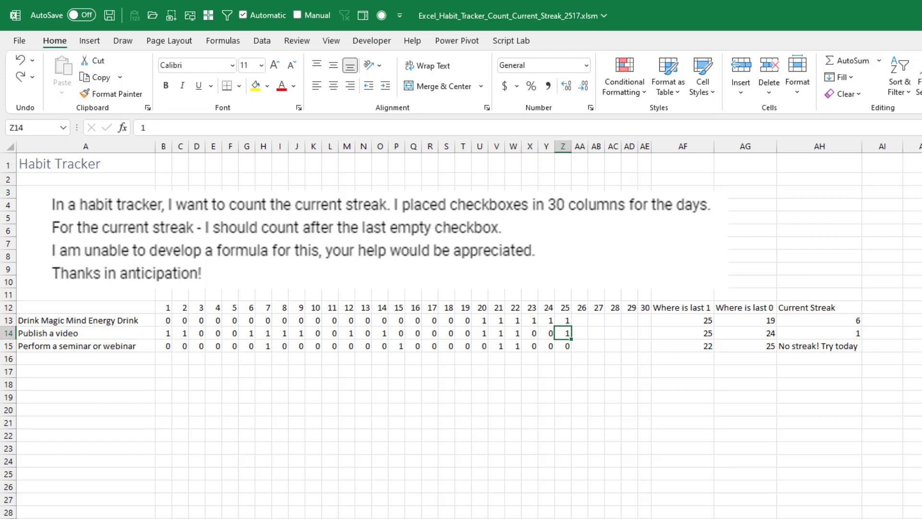
pyautogui.press('Down')
pyautogui.press('Right')
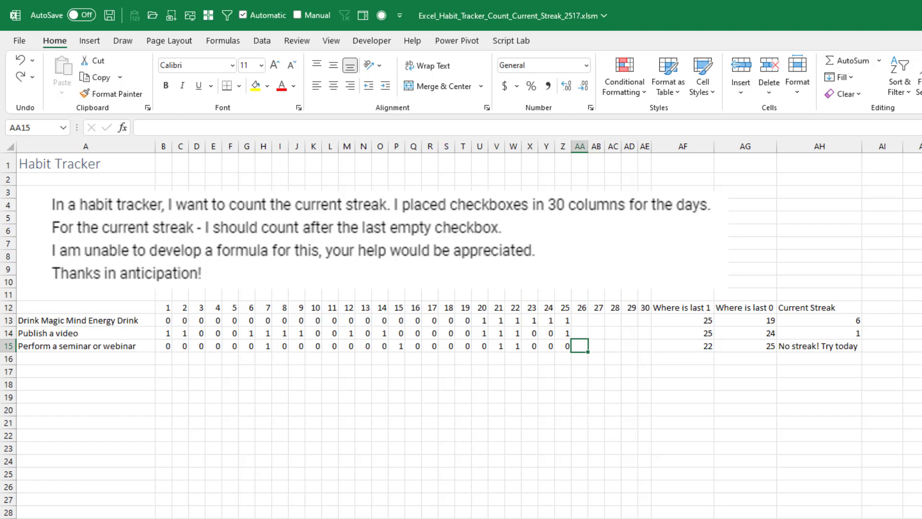
pyautogui.write('0')
pyautogui.press('Right')
pyautogui.write('0')
pyautogui.press('Right')
pyautogui.write('1')
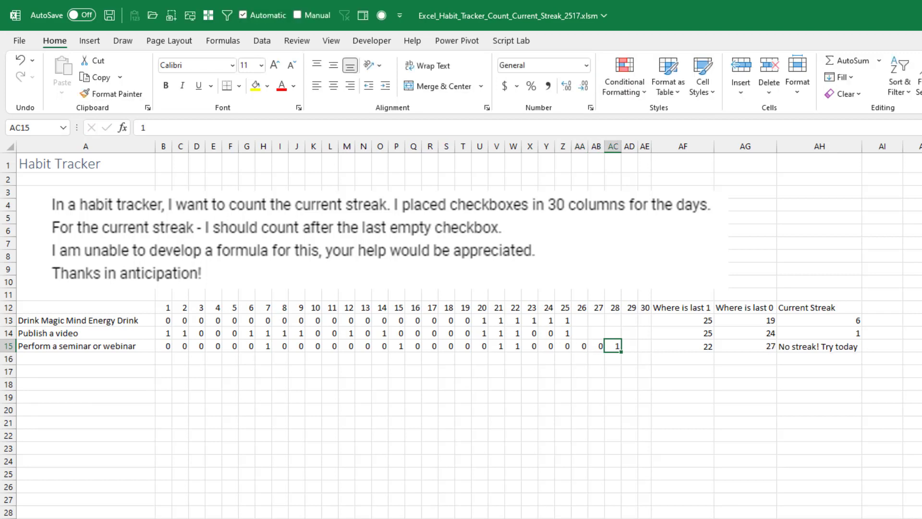
pyautogui.press('Right')
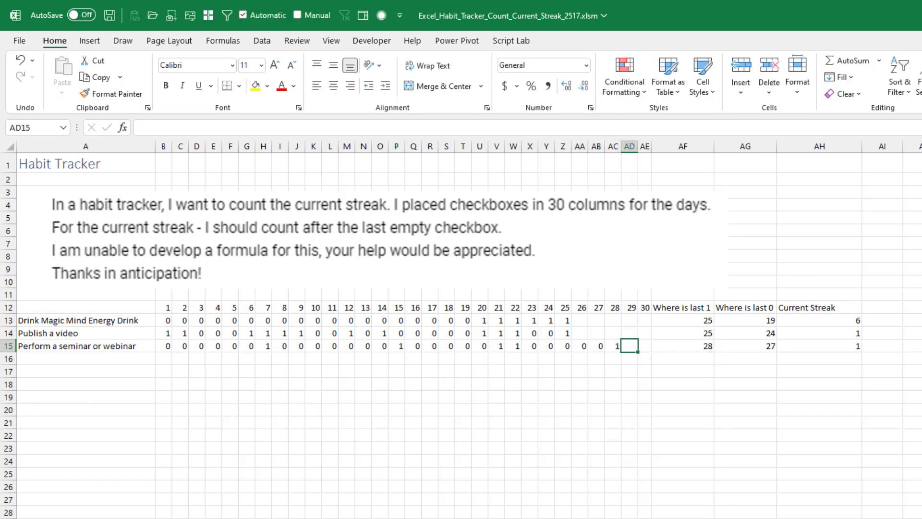
pyautogui.hotkey('ctrl', 'z')
pyautogui.hotkey('ctrl', 'z')
pyautogui.hotkey('ctrl', 'z')
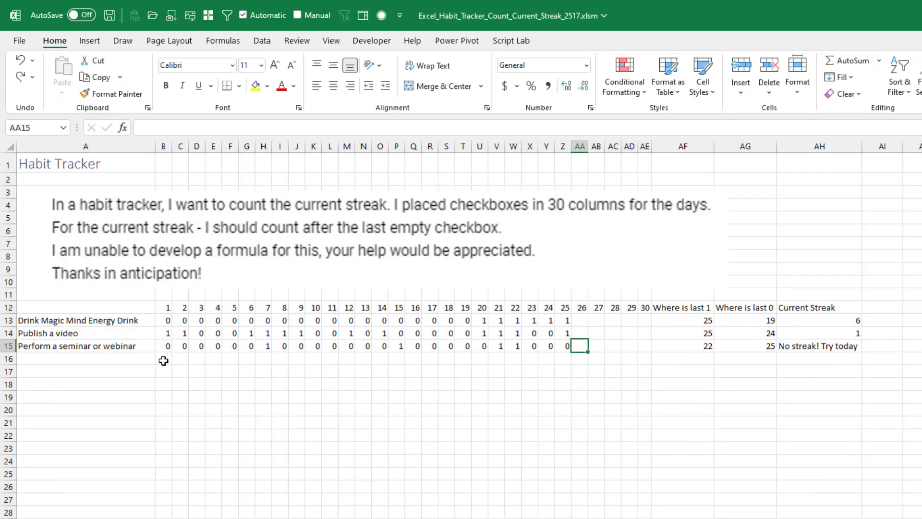
# - Enter test values in row 16: 1 in C16:J16, 0 in K16, 1 in L16:P16
pyautogui.moveTo(180, 359); pyautogui.dragTo(181, 359)
pyautogui.hotkey('shift', 'Right')
pyautogui.hotkey('shift', 'Right')
pyautogui.hotkey('shift', 'Right')
pyautogui.hotkey('shift', 'Right')
pyautogui.hotkey('shift', 'Right')
pyautogui.hotkey('shift', 'Right')
pyautogui.write('1')
pyautogui.hotkey('ctrl', 'Return')
pyautogui.press('Right')
pyautogui.press('Right')
pyautogui.press('Right')
pyautogui.press('Right')
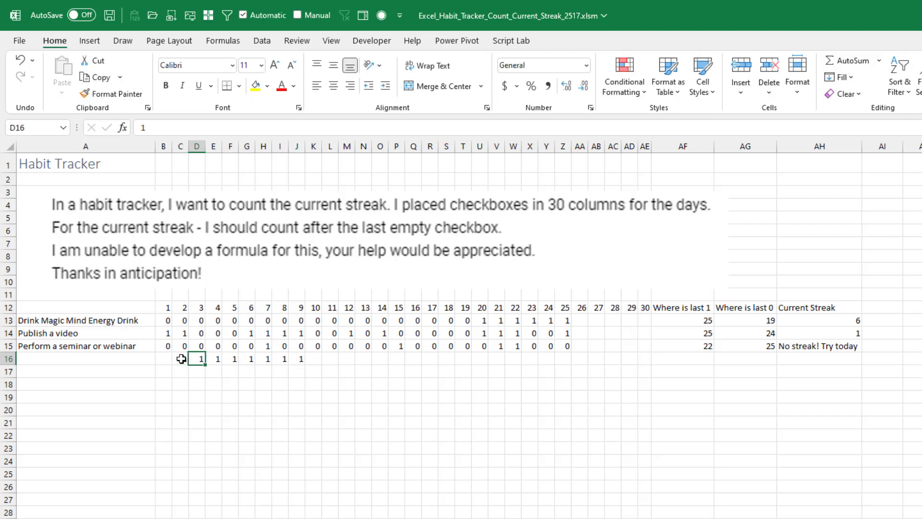
pyautogui.press('Right')
pyautogui.press('Right')
pyautogui.press('Right')
pyautogui.press('Right')
pyautogui.write('0')
pyautogui.press('Right')
pyautogui.hotkey('shift', 'Right')
pyautogui.hotkey('shift', 'Right')
pyautogui.hotkey('shift', 'Right')
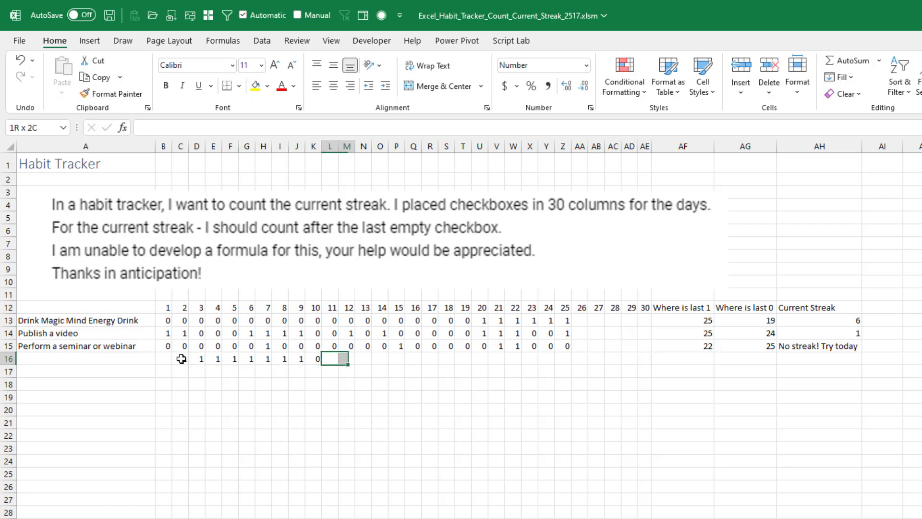
pyautogui.hotkey('shift', 'Right')
pyautogui.write('1')
pyautogui.hotkey('ctrl', 'Return')
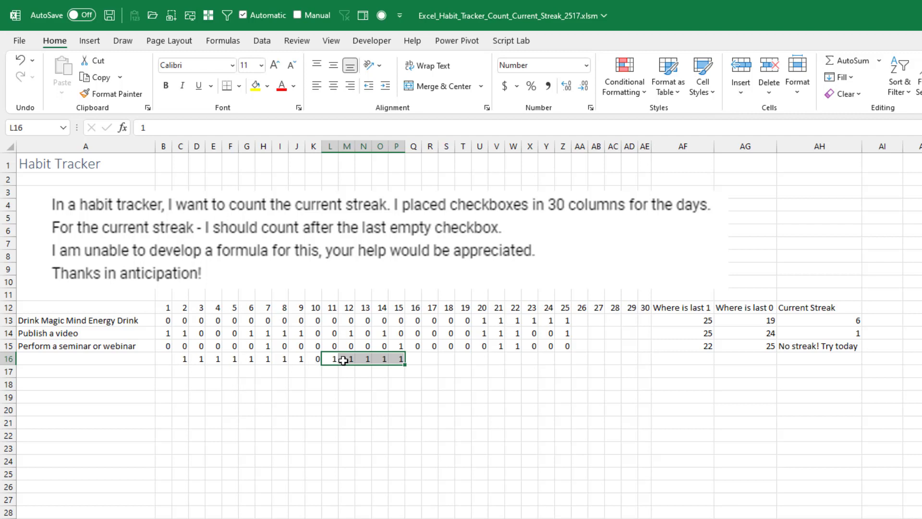
# - Clear the test values from row 16
pyautogui.press('Left')
pyautogui.press('Left')
pyautogui.press('Left')
pyautogui.press('Left')
pyautogui.press('Left')
pyautogui.press('Left')
pyautogui.press('Left')
pyautogui.press('Left')
pyautogui.press('Left')
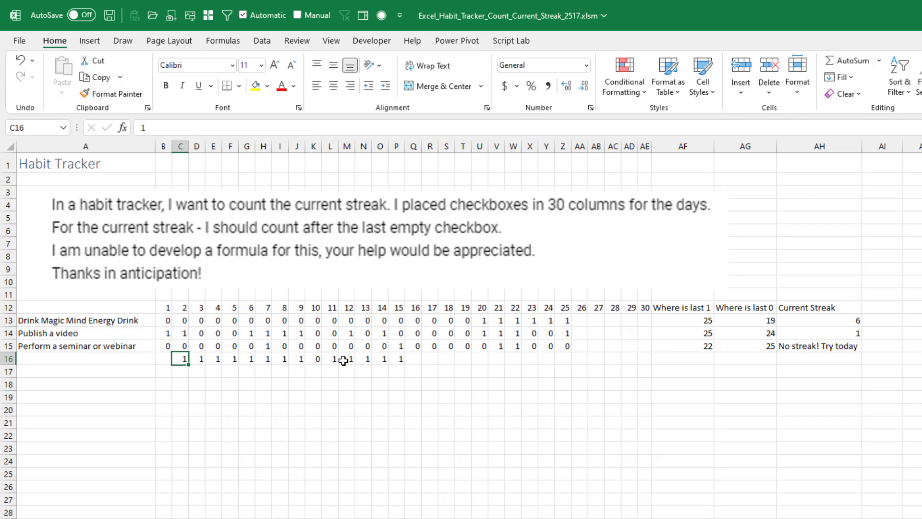
pyautogui.hotkey('ctrl', 'shift', 'Right')
pyautogui.press('Delete')
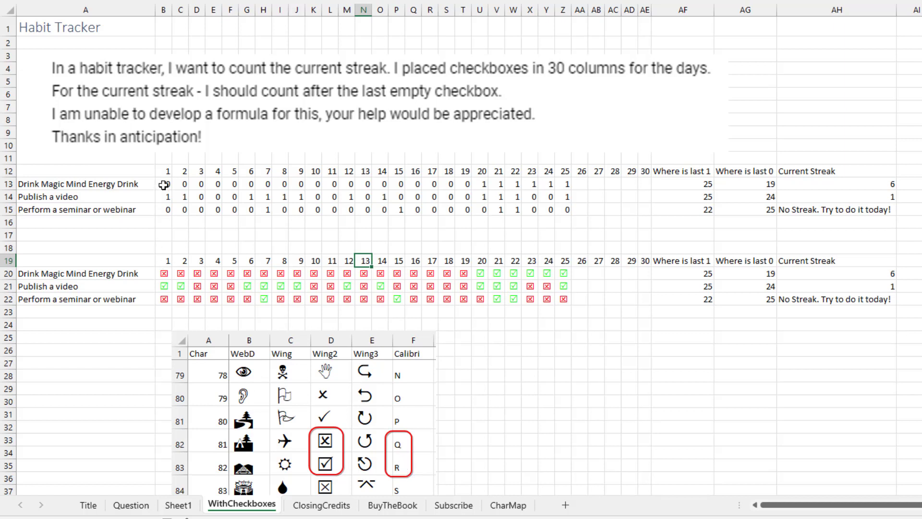
# - Select the 0/1 day grid B13:AE15, checking the CharMap sheet for the checkbox characters
pyautogui.click(164, 184)
pyautogui.hotkey('shift', 'Down')
pyautogui.hotkey('shift', 'Down')
pyautogui.hotkey('shift', 'Right')
pyautogui.hotkey('shift', 'Right')
pyautogui.hotkey('shift', 'Right')
pyautogui.hotkey('shift', 'Right')
pyautogui.hotkey('shift', 'Right')
pyautogui.hotkey('shift', 'Right')
pyautogui.hotkey('shift', 'Right')
pyautogui.hotkey('shift', 'Right')
pyautogui.hotkey('shift', 'Right')
pyautogui.hotkey('shift', 'Right')
pyautogui.hotkey('shift', 'Right')
pyautogui.hotkey('shift', 'Right')
pyautogui.hotkey('shift', 'Right')
pyautogui.hotkey('shift', 'Right')
pyautogui.hotkey('shift', 'Right')
pyautogui.hotkey('shift', 'Right')
pyautogui.hotkey('shift', 'Right')
pyautogui.hotkey('shift', 'Right')
pyautogui.hotkey('shift', 'Right')
pyautogui.hotkey('shift', 'Right')
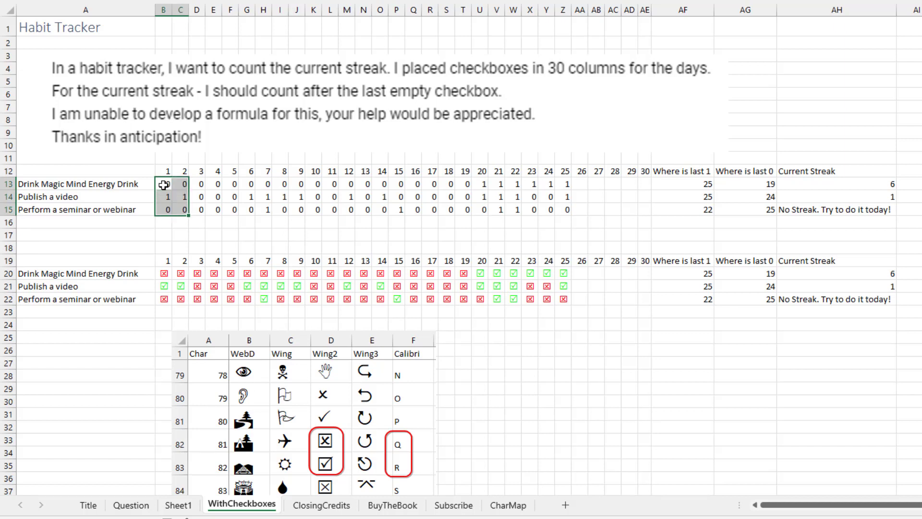
pyautogui.hotkey('shift', 'Right')
pyautogui.hotkey('shift', 'Right')
pyautogui.hotkey('shift', 'Right')
pyautogui.hotkey('shift', 'Right')
pyautogui.hotkey('shift', 'Right')
pyautogui.hotkey('shift', 'Right')
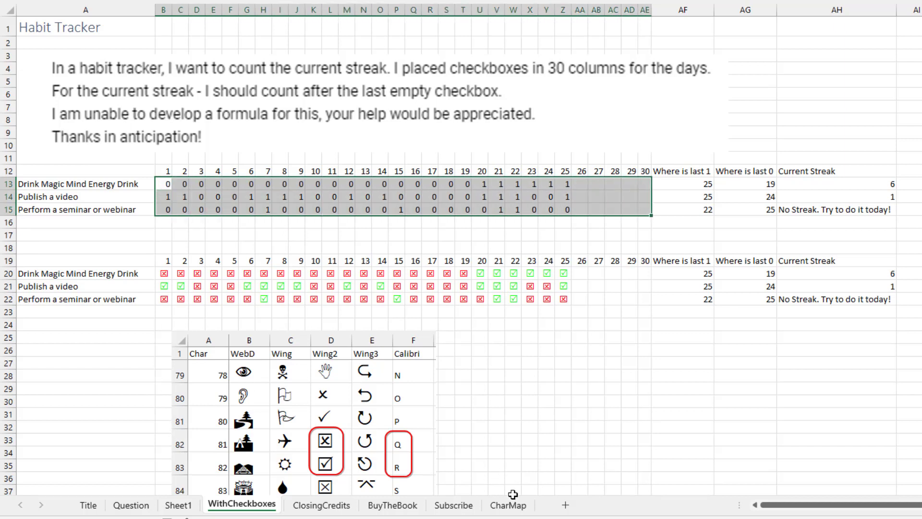
pyautogui.click(508, 505)
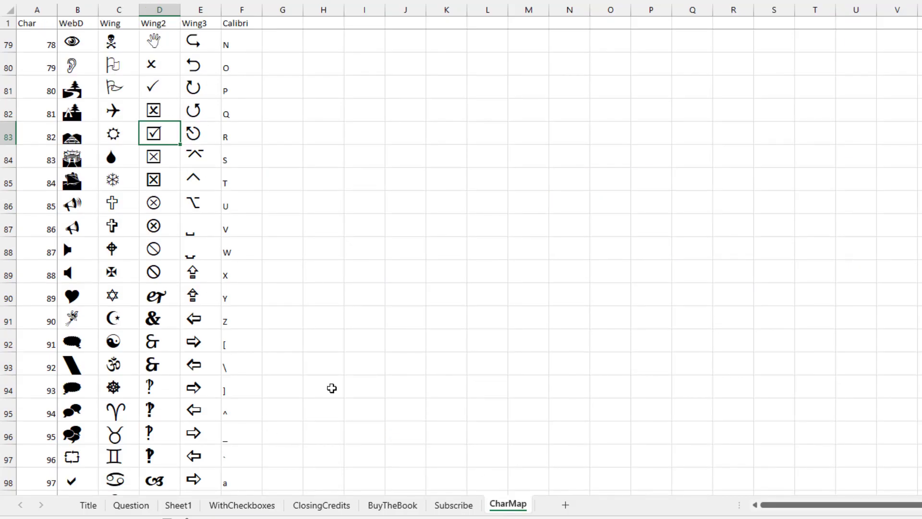
pyautogui.click(233, 505)
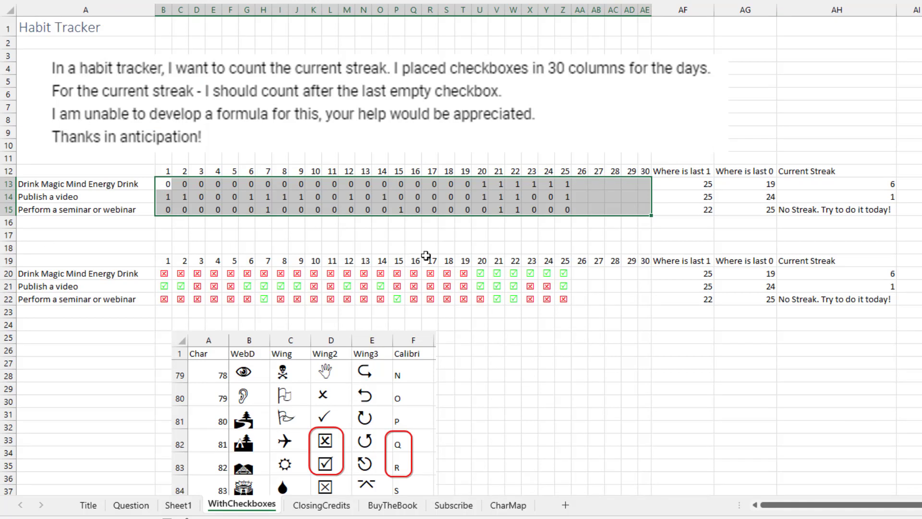
# - Apply the custom number format R;;Q; so 1 shows R and 0 shows Q
pyautogui.hotkey('ctrl', '1')
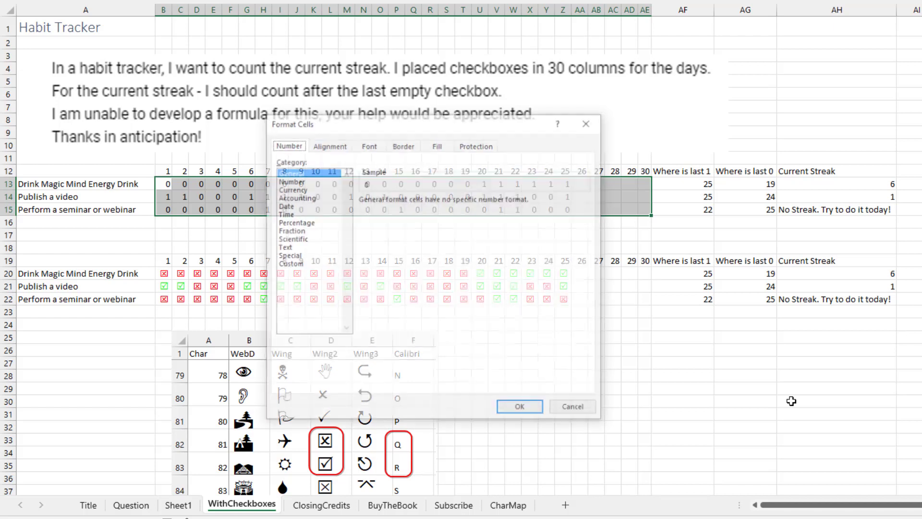
pyautogui.click(290, 264)
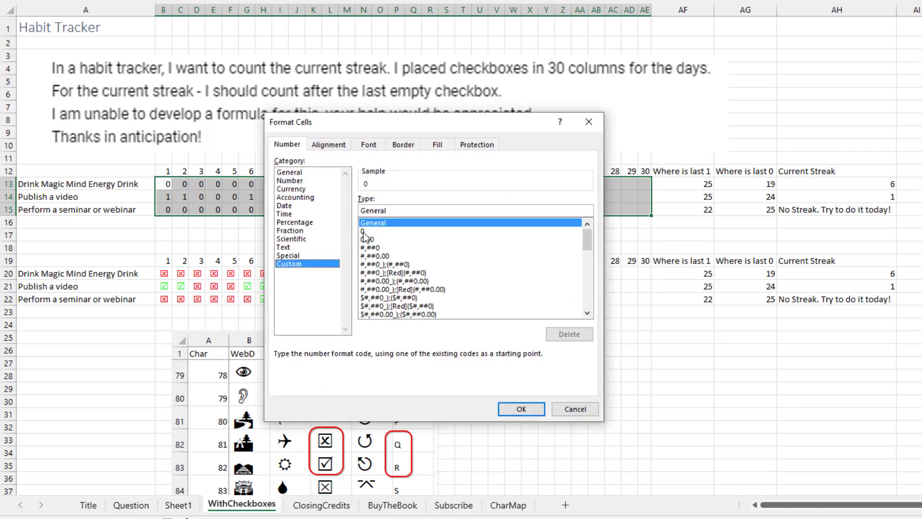
pyautogui.doubleClick(401, 209)
pyautogui.write('R')
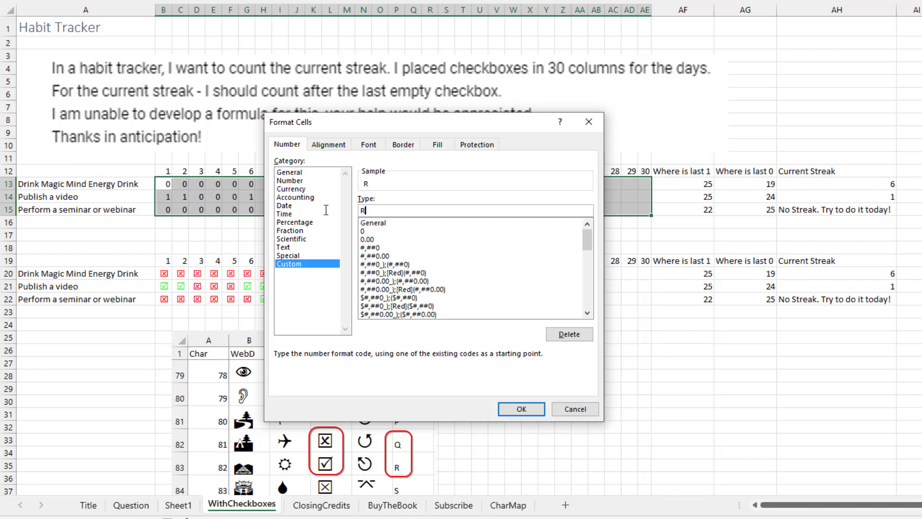
pyautogui.write(';;Q;')
pyautogui.click(517, 409)
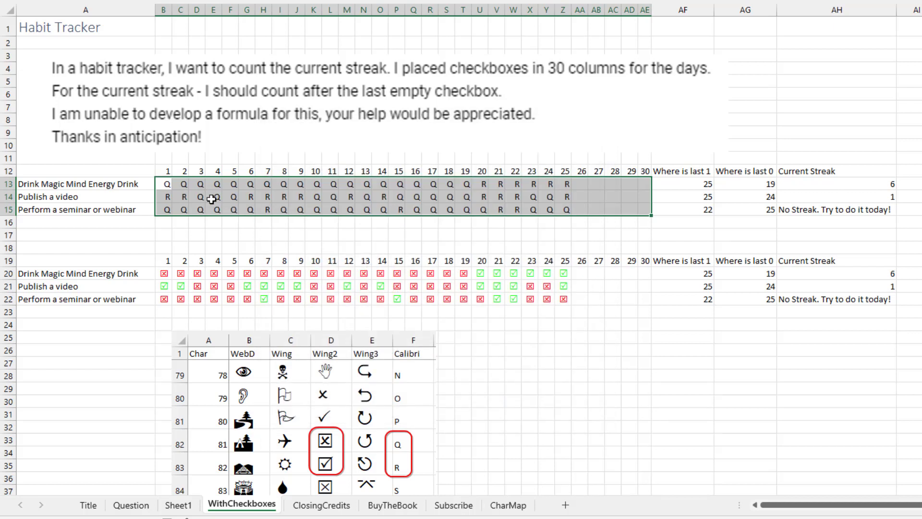
# - Change the format code to [green]\R;;[red]Q; for green R and red Q
pyautogui.hotkey('ctrl', '1')
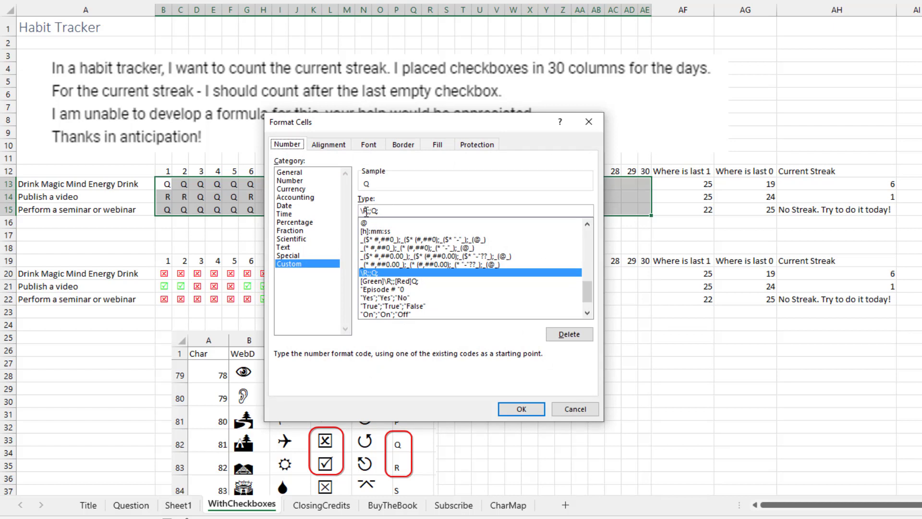
pyautogui.click(366, 211)
pyautogui.press('Home')
pyautogui.write('[green')
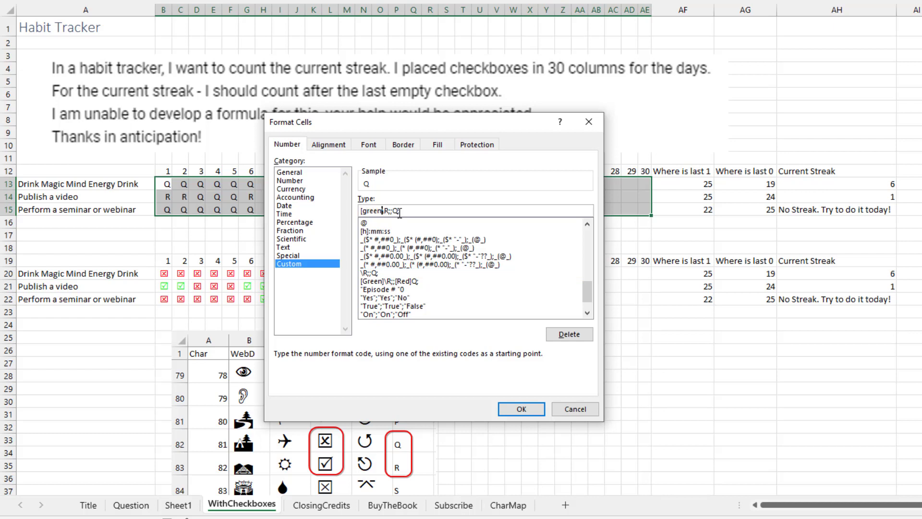
pyautogui.write(']')
pyautogui.press('Left')
pyautogui.press('Left')
pyautogui.write('[red]')
pyautogui.click(526, 410)
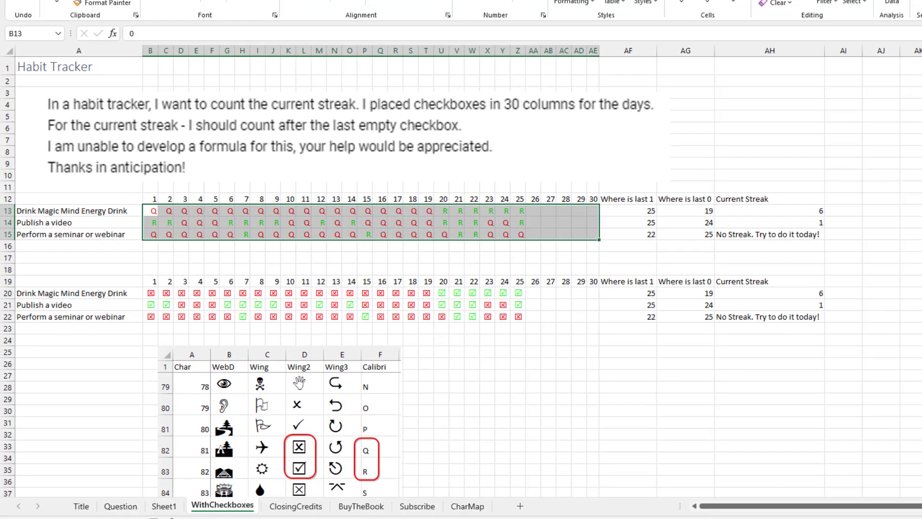
# - Set the grid B13:AE15 font to Wingdings 2, showing green ticked and red crossed boxes
pyautogui.click(189, 37)
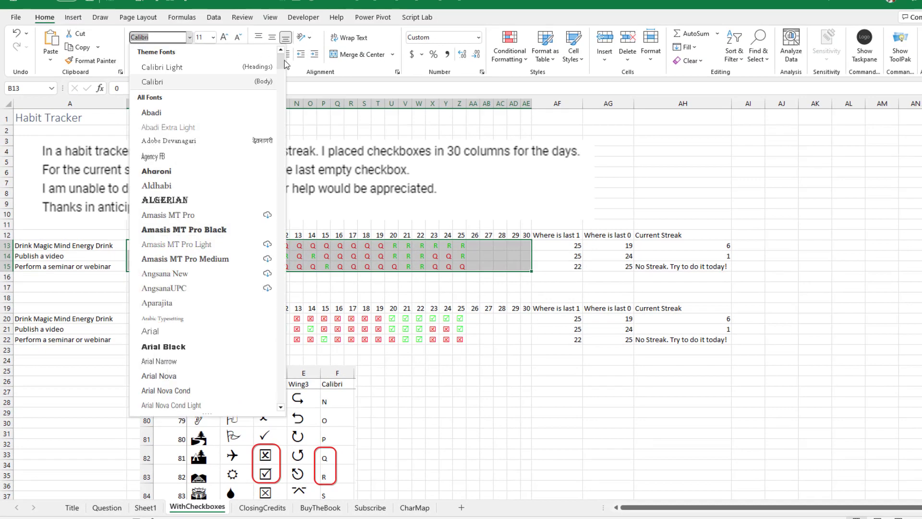
pyautogui.moveTo(286, 63); pyautogui.dragTo(285, 396)
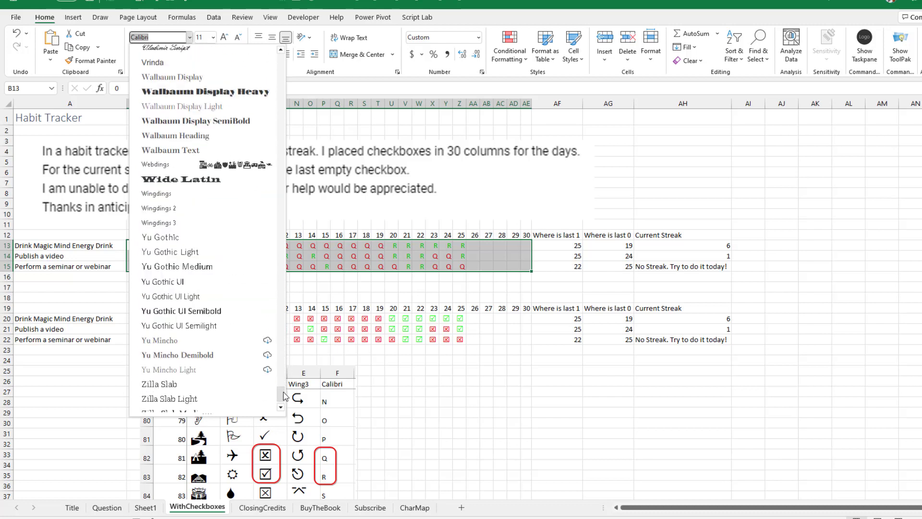
pyautogui.click(163, 208)
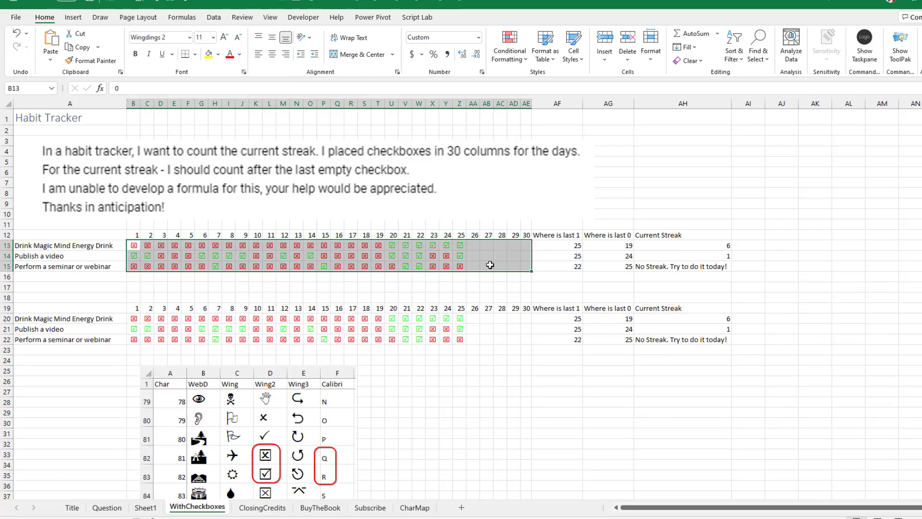
pyautogui.click(473, 246)
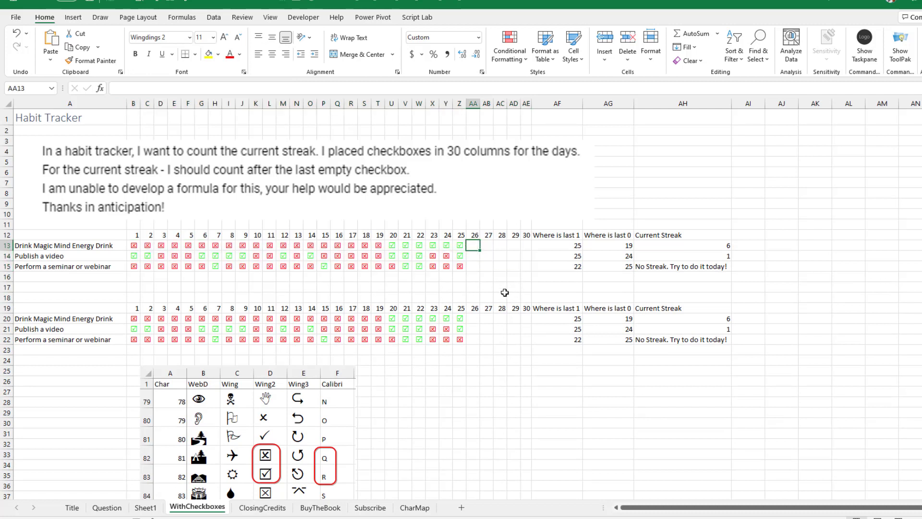
pyautogui.write('R')
pyautogui.press('Tab')
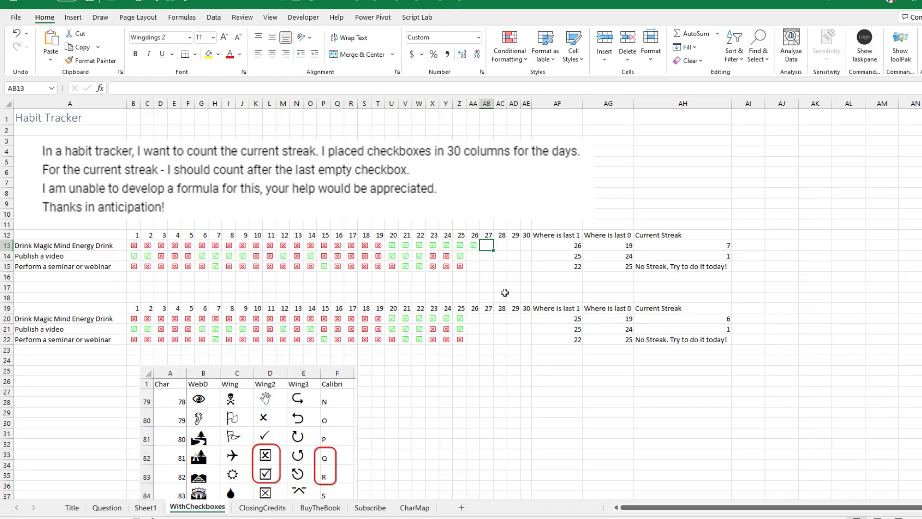
pyautogui.press('Down')
pyautogui.press('Left')
pyautogui.press('Down')
pyautogui.write('Q')
pyautogui.press('Up')
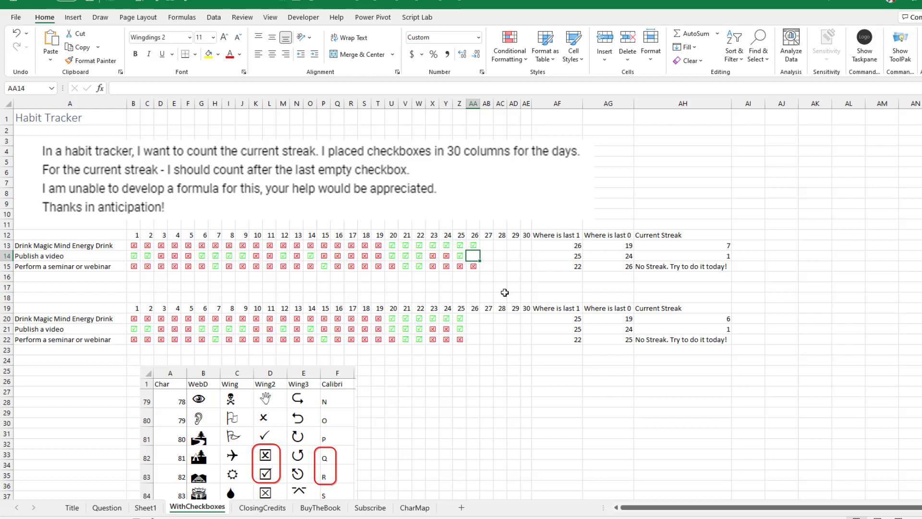
pyautogui.hotkey('ctrl', 'z')
pyautogui.hotkey('ctrl', 'z')
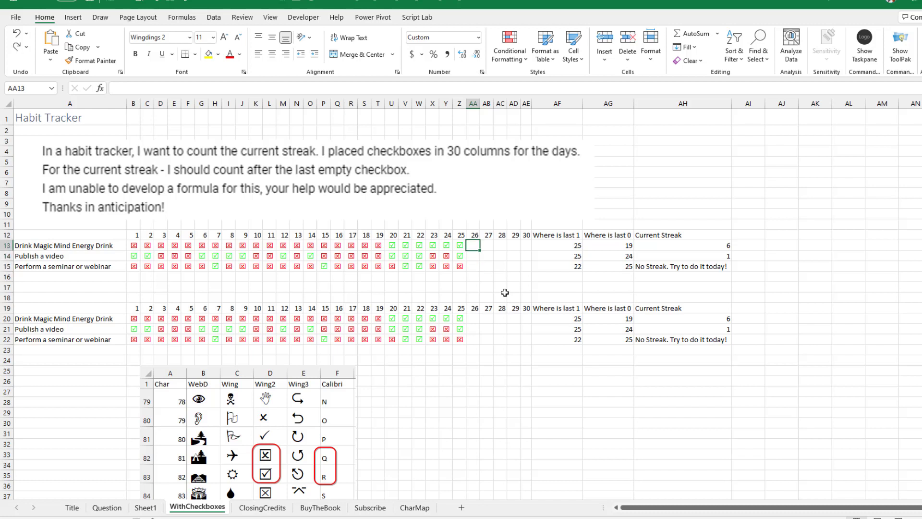
pyautogui.press('Right')
pyautogui.press('Right')
pyautogui.press('Right')
pyautogui.press('Right')
pyautogui.press('Right')
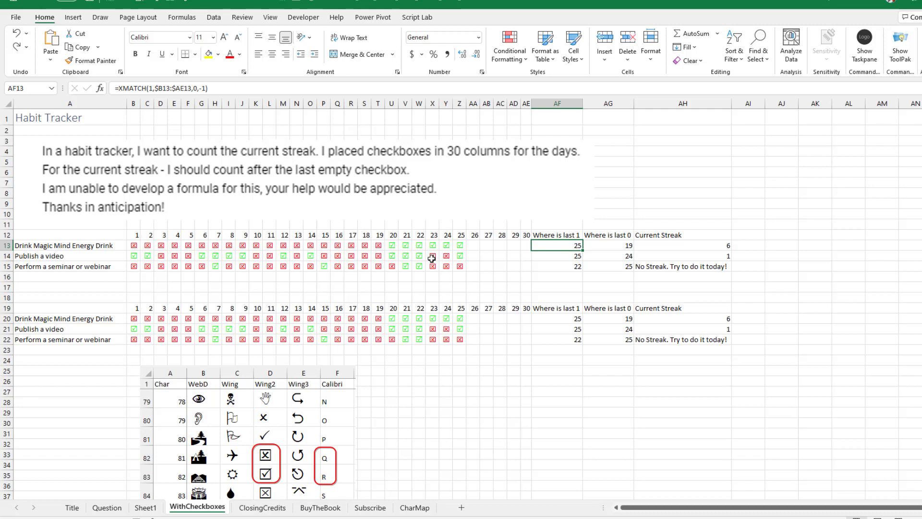
# - Switch to the ClosingCredits sheet with the theme song and performer credits
pyautogui.hotkey('ctrl', 'pagedown')
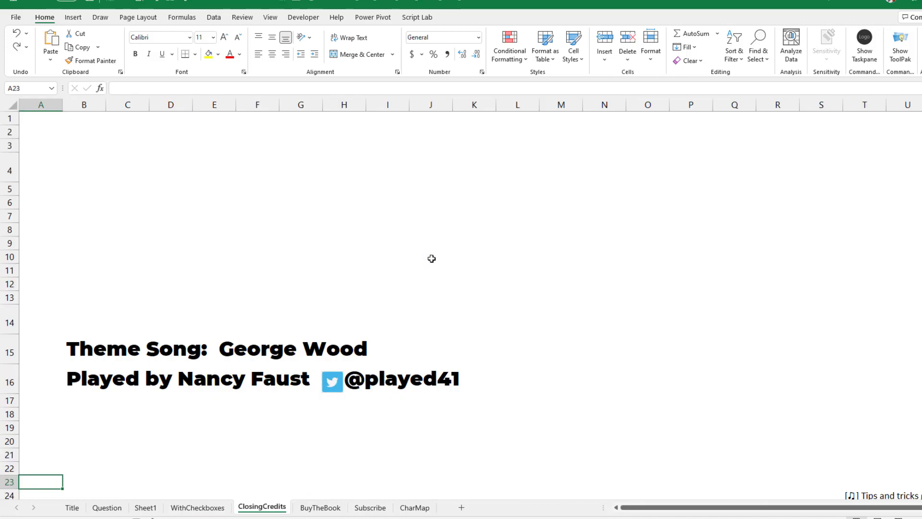